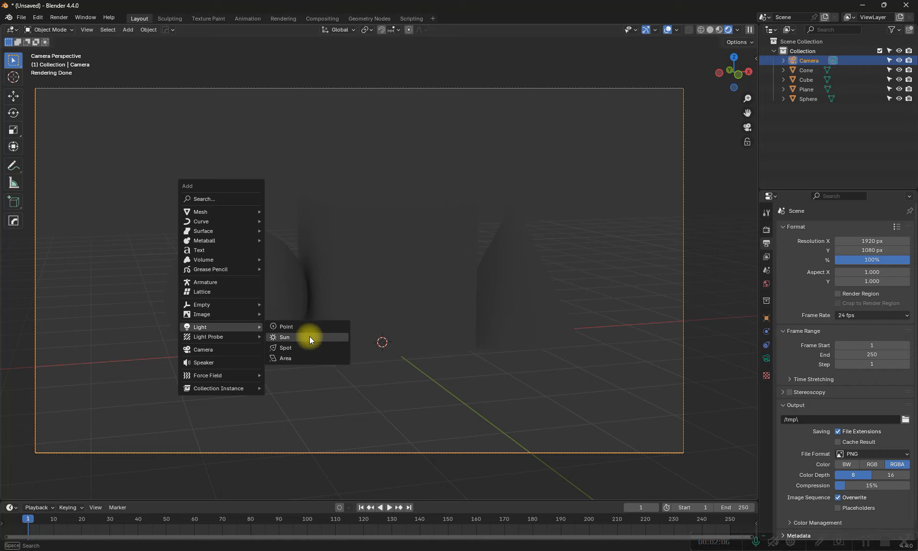
- Add a Sun light at the origin and rotate it about -31.6° around the view axis
left_click(309, 337)
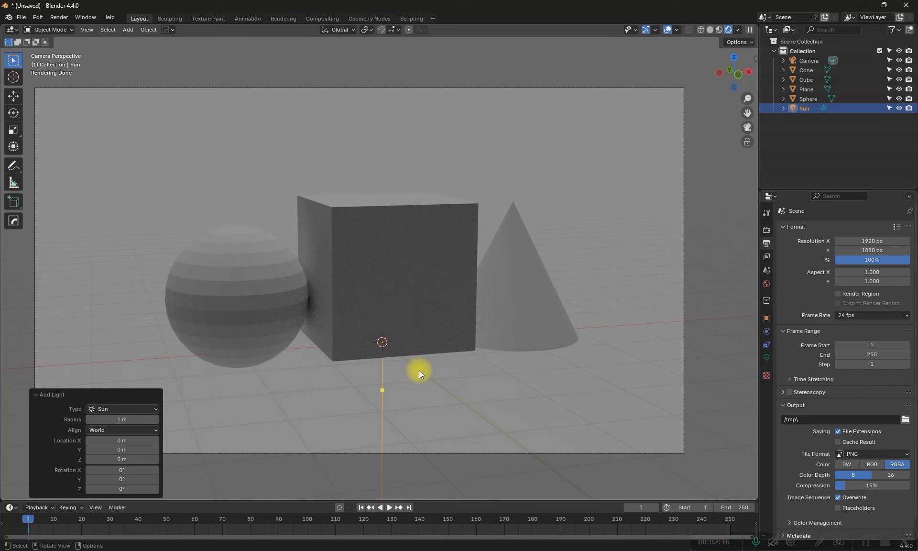
key("r")
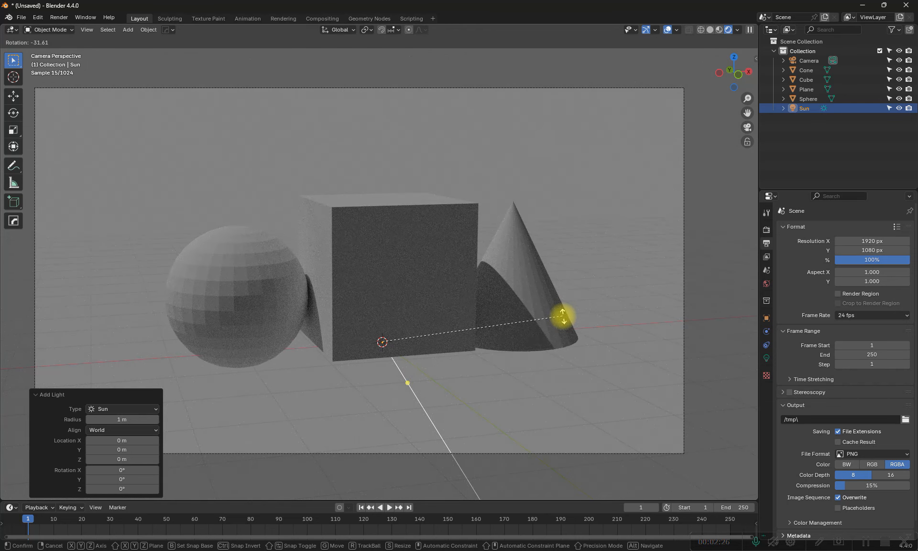
left_click(565, 311)
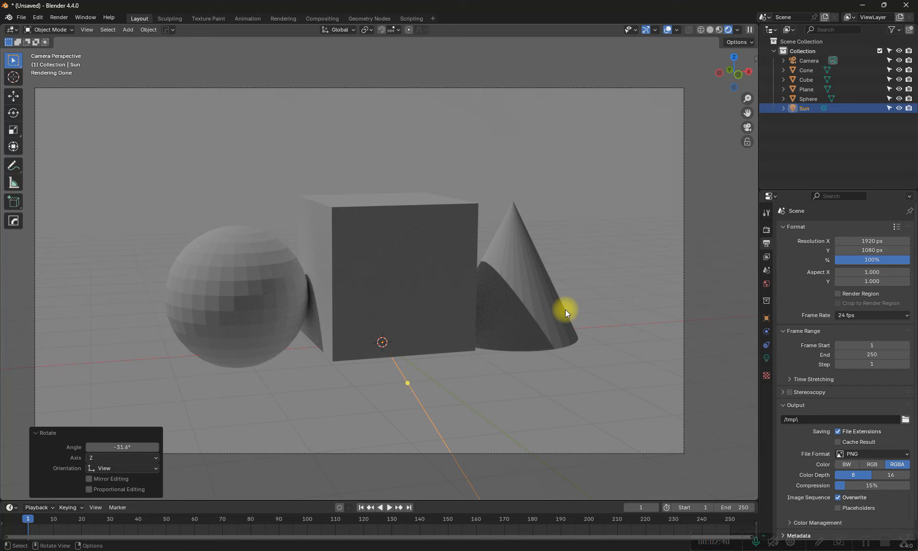
- Replace the Sun light with a Point light raised about 3 m along the Z axis above the cube
key("x")
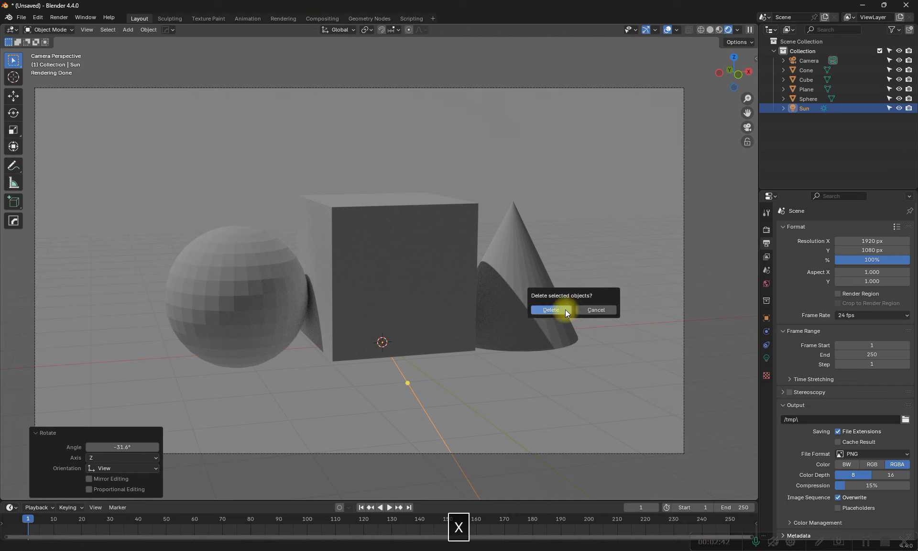
key("Return")
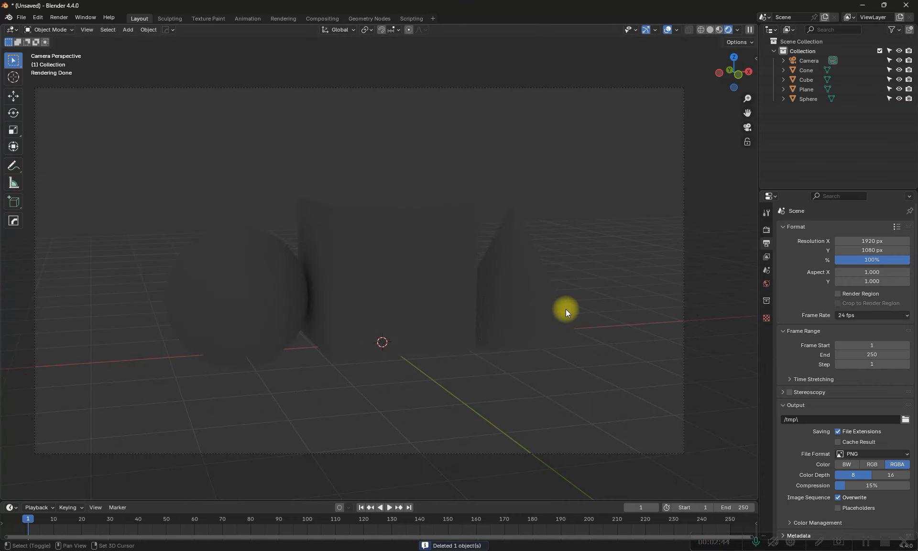
key("shift+a")
mouse_move(564, 309)
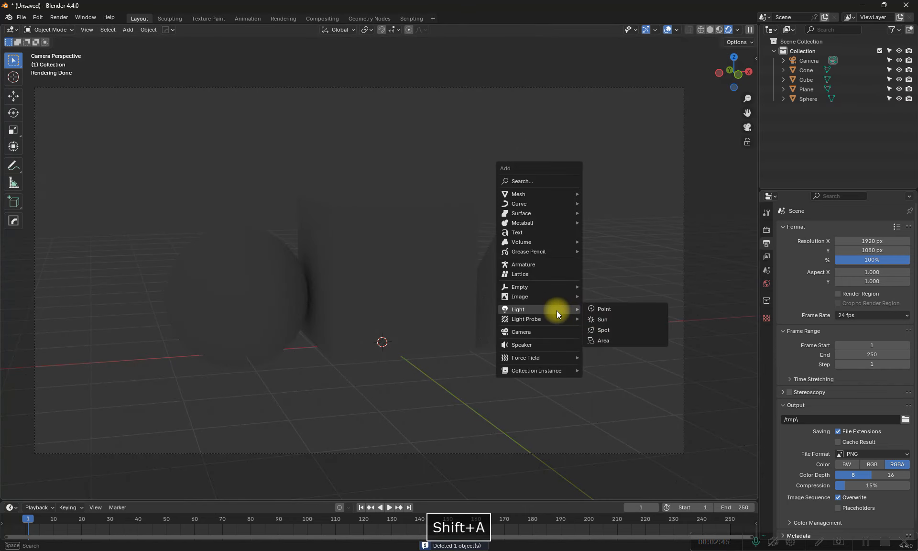
left_click(602, 309)
key("g")
key("z")
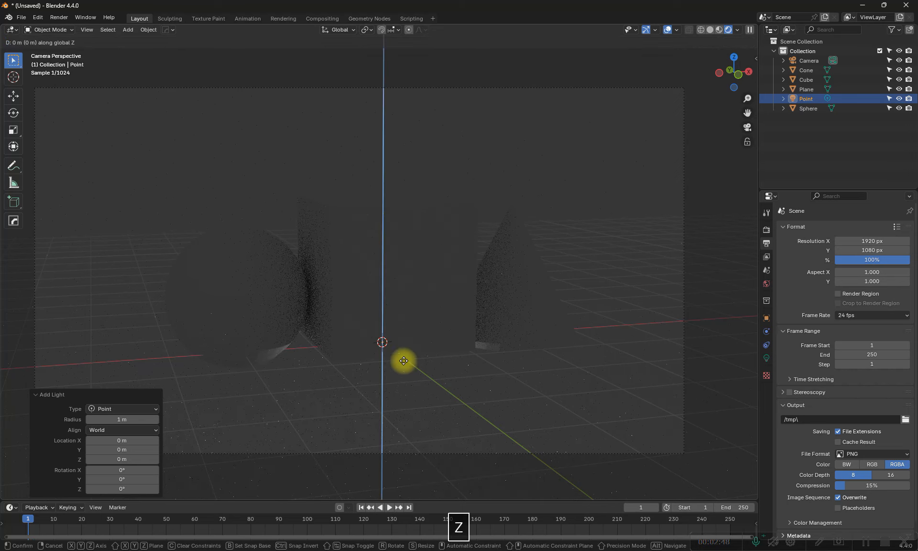
left_click(379, 180)
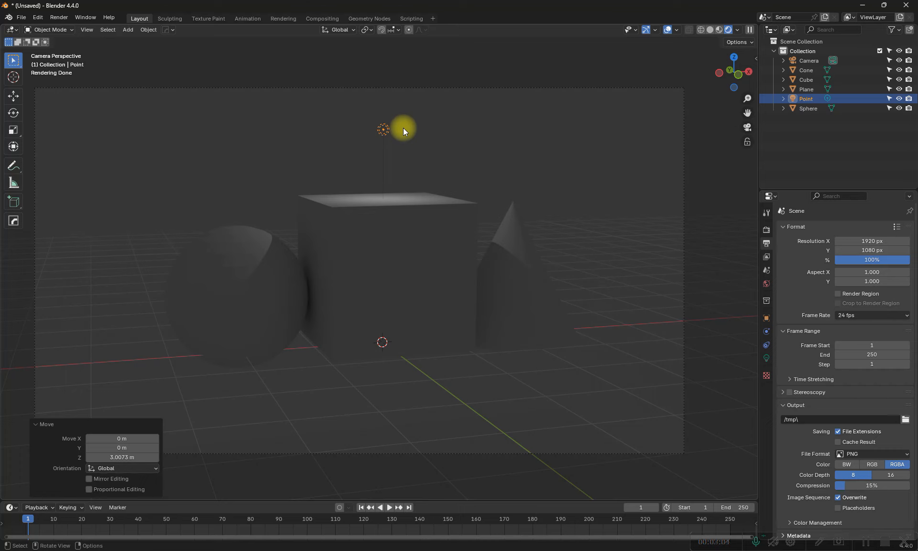
- Replace the Point light with a Spot light raised about 3.7 m along Z and scaled down to about 0.126
key("x")
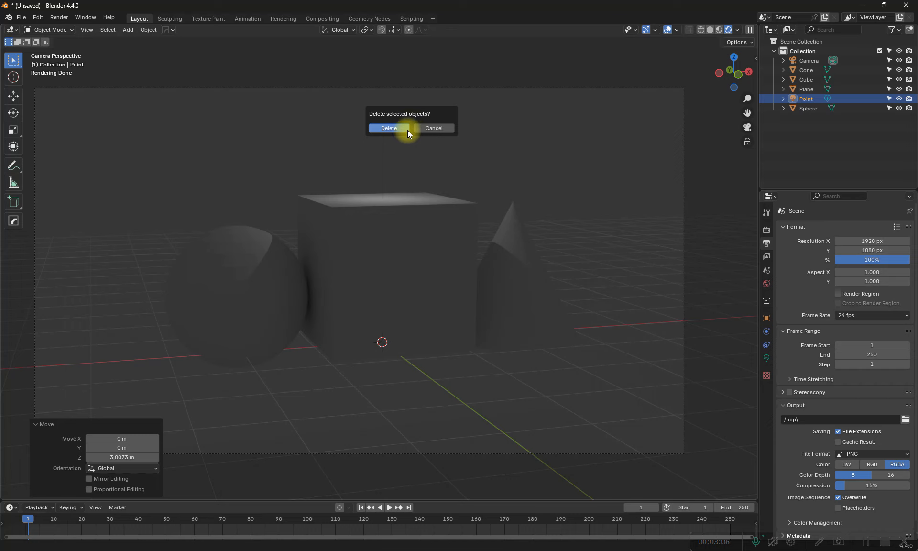
left_click(407, 128)
key("shift+a")
mouse_move(395, 145)
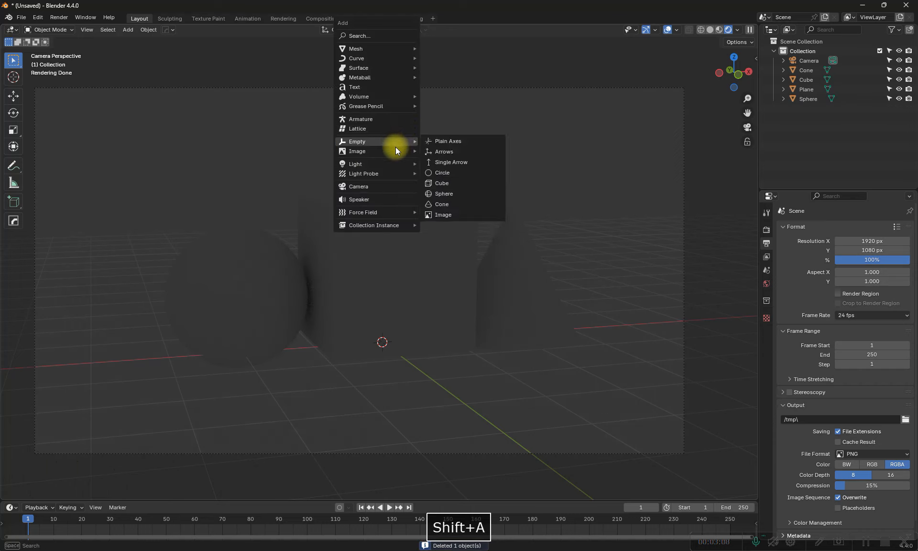
mouse_move(398, 166)
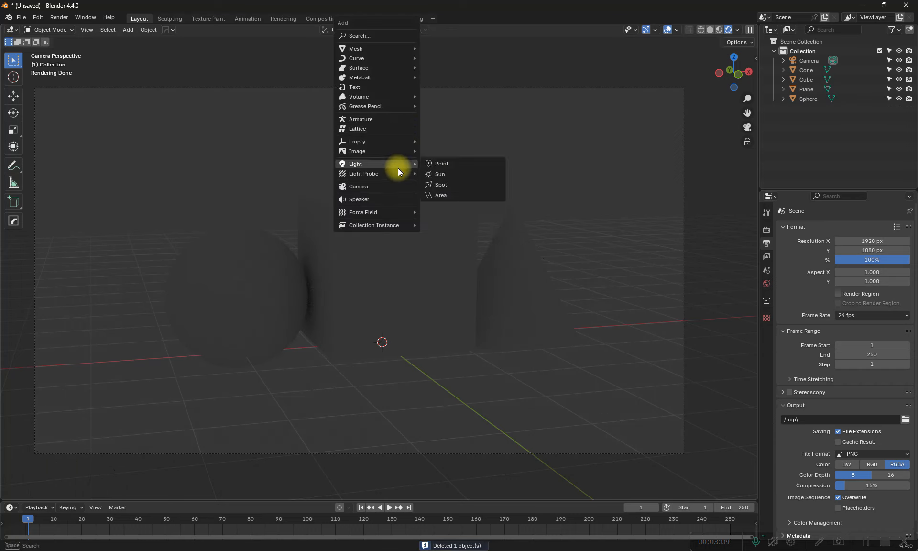
left_click(438, 186)
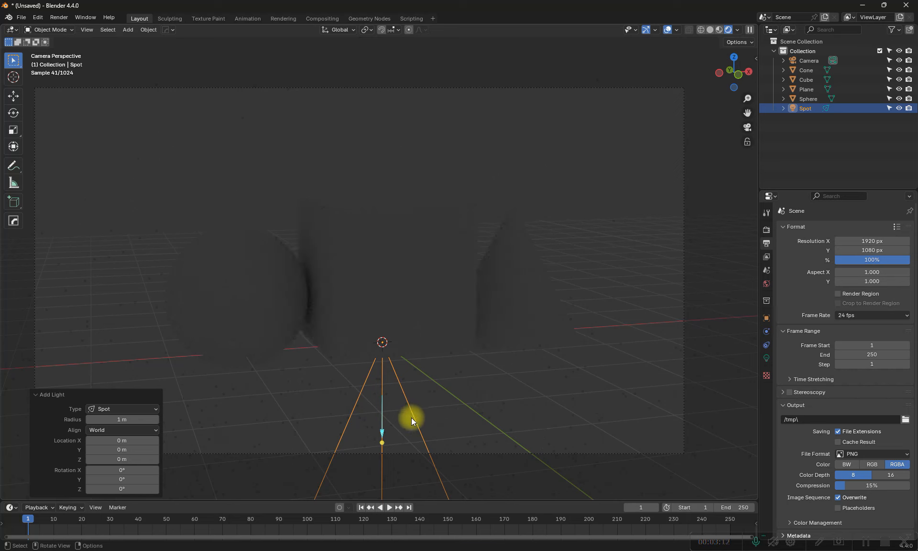
key("g")
key("z")
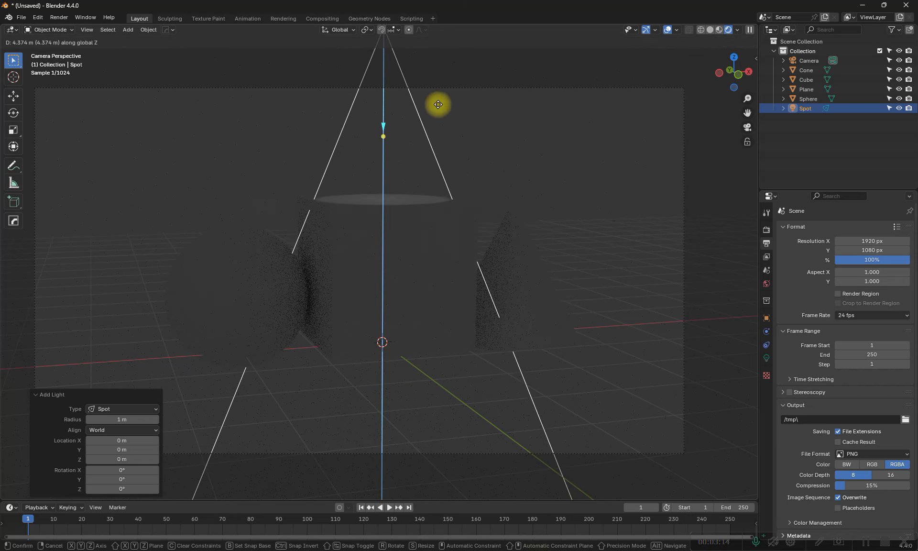
left_click(438, 153)
key("s")
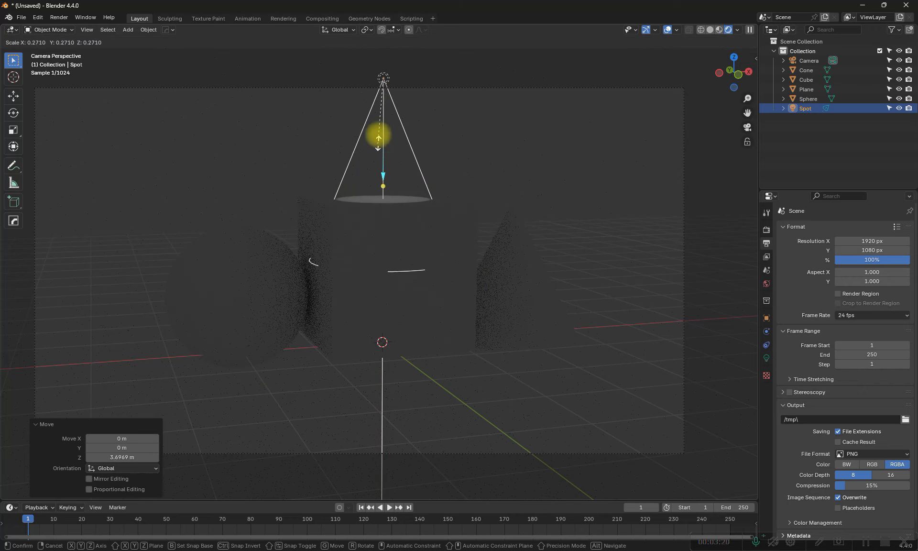
left_click(381, 108)
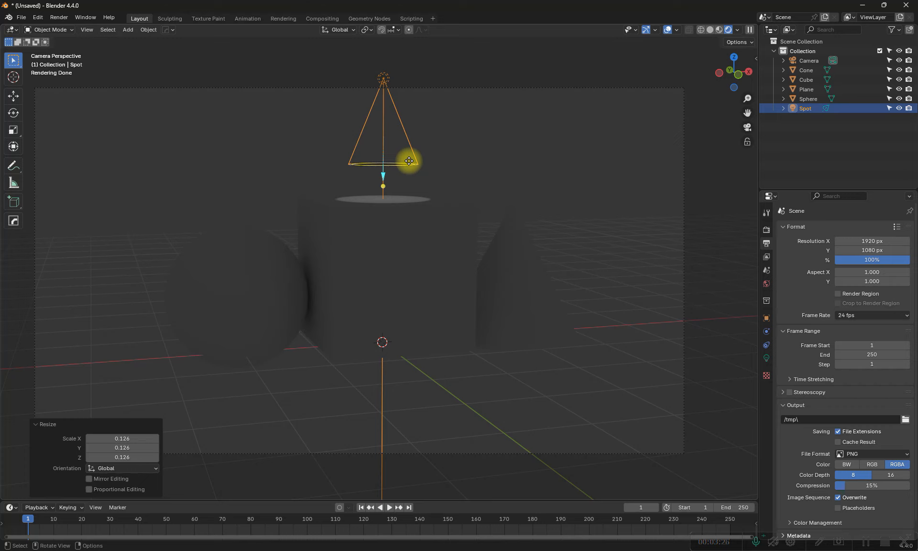
- Lock the camera to the view and reframe the three objects from a slightly higher angle
left_click(747, 142)
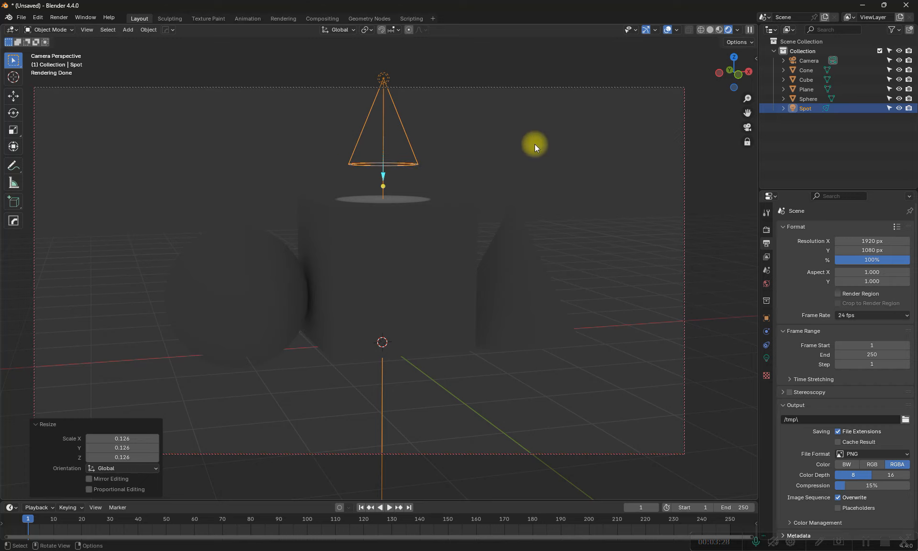
mouse_move(534, 145)
middle_mouse_down()
mouse_move(530, 162)
mouse_move(535, 150)
middle_mouse_up()
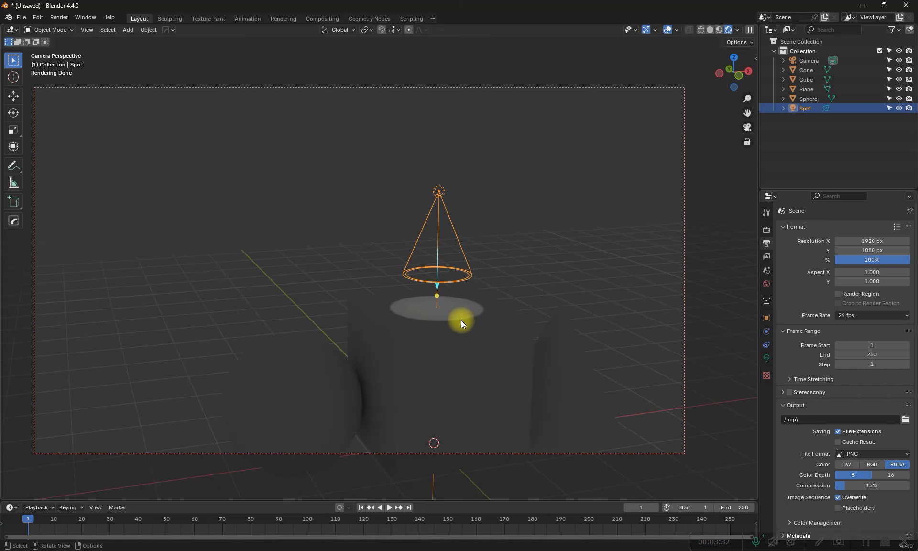
middle_click_drag(463, 319, 446, 256, "shift")
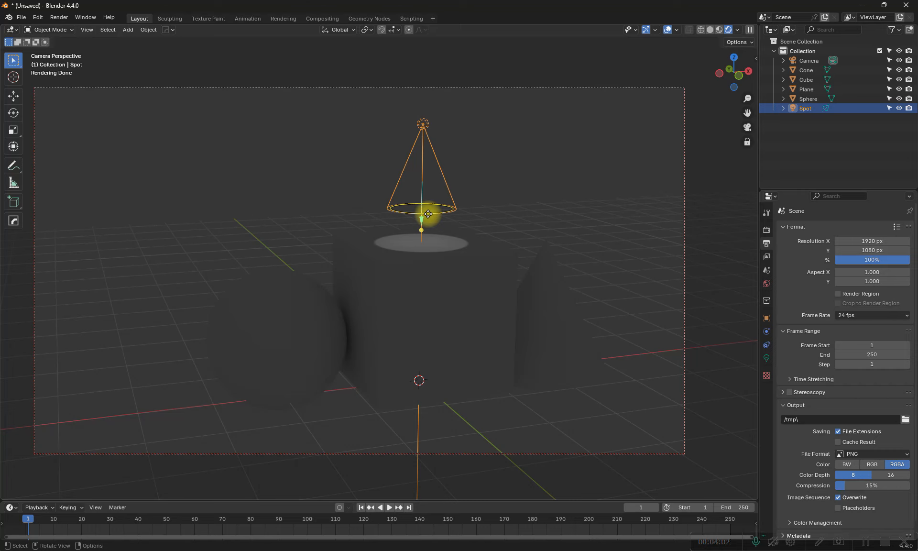
- Replace the Spot light with an Area light raised about 2.48 m along Z above the cube
key("x")
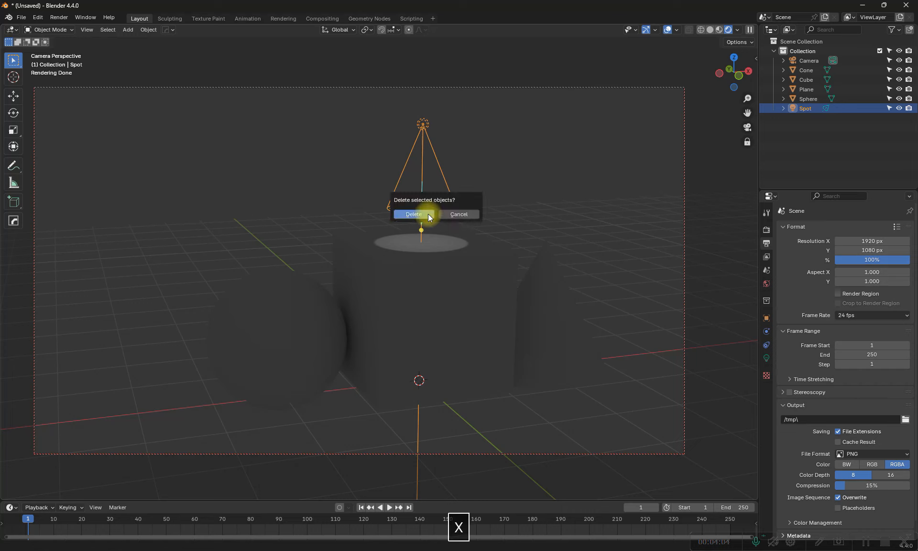
left_click(414, 214)
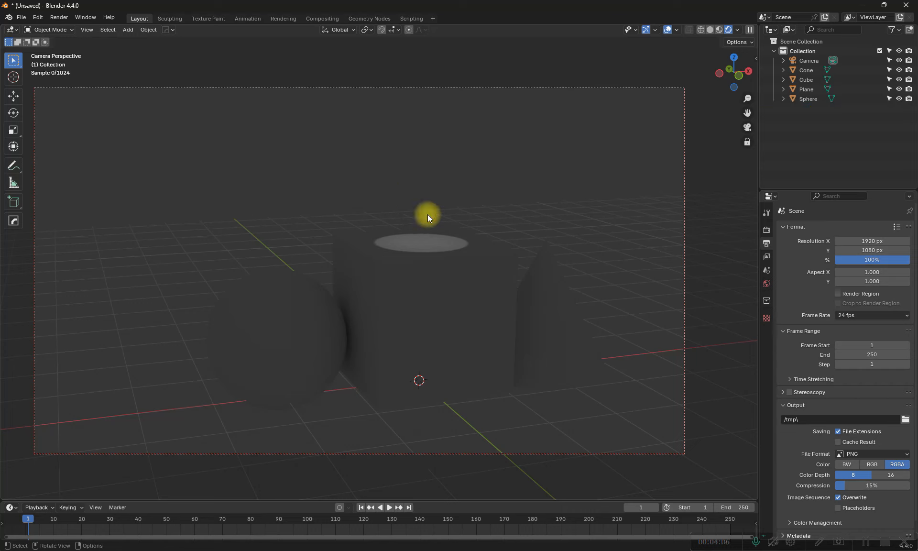
key("shift+a")
mouse_move(426, 215)
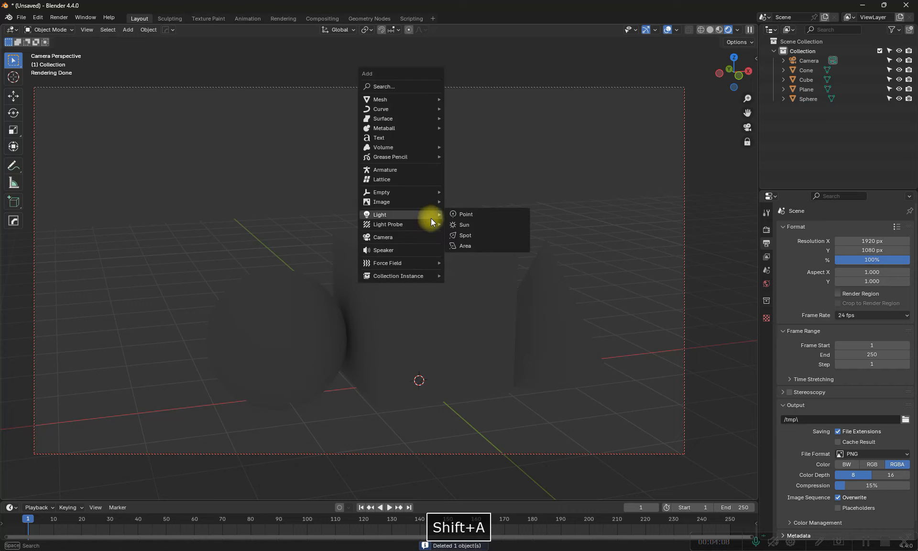
left_click(463, 246)
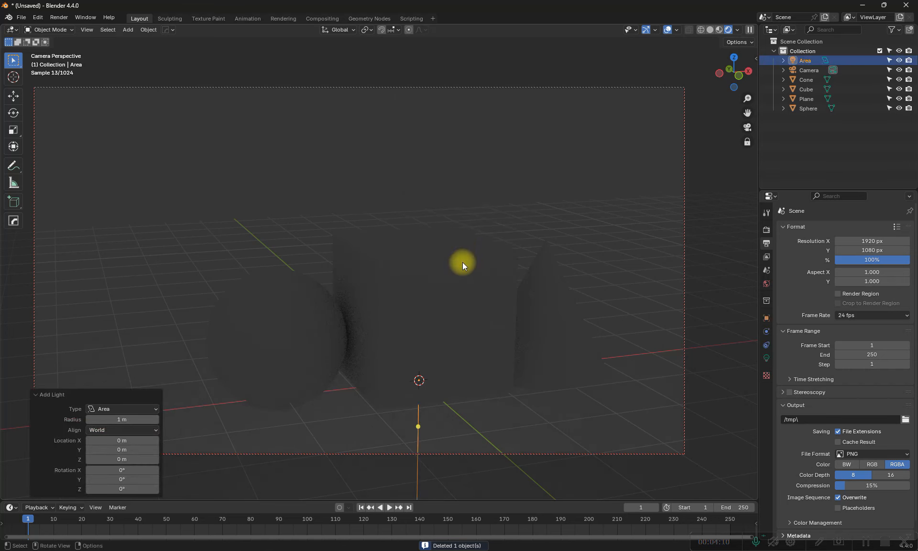
key("g")
key("z")
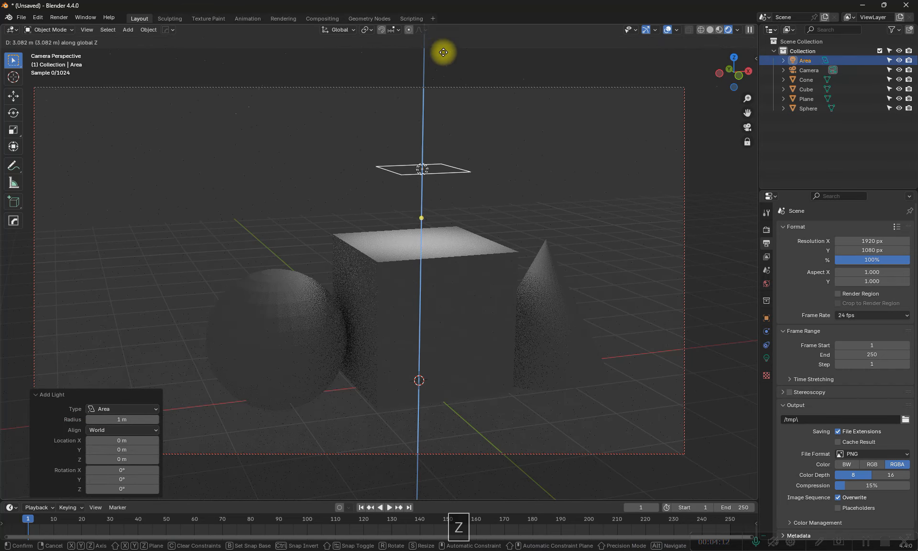
left_click(455, 115)
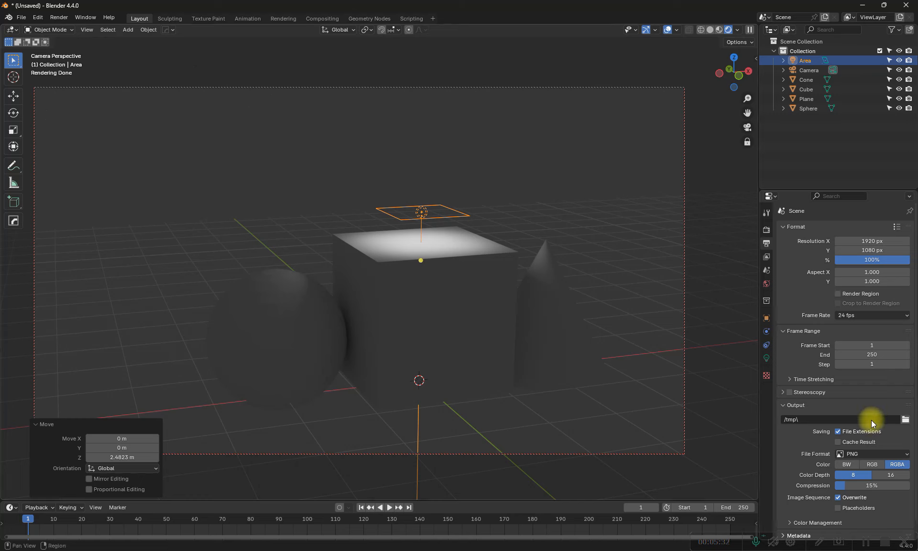
- Give the Area light a light pink color, a power of 20.7 W and a size of 2.91 m
left_click(766, 358)
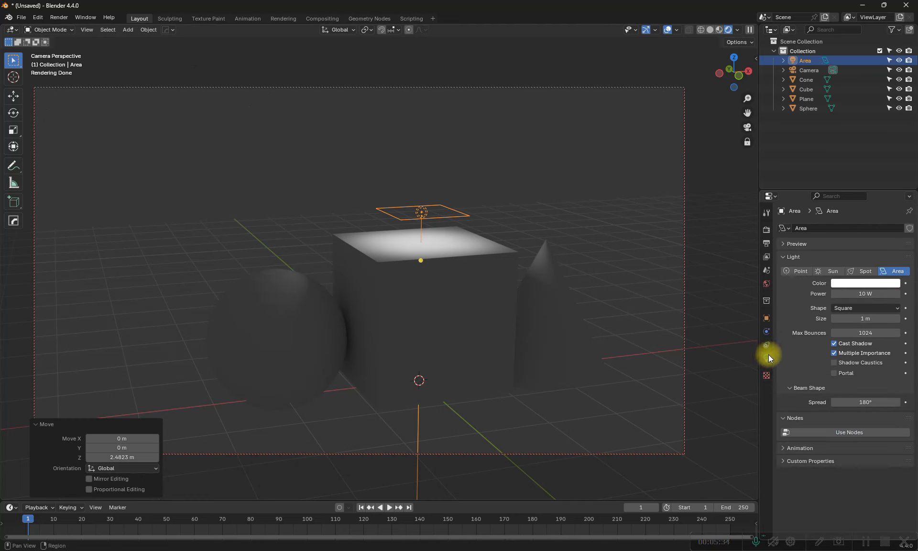
left_click(858, 284)
mouse_move(862, 172)
left_mouse_down()
mouse_move(834, 151)
mouse_move(856, 175)
left_mouse_up()
left_click_drag(845, 294, 854, 319)
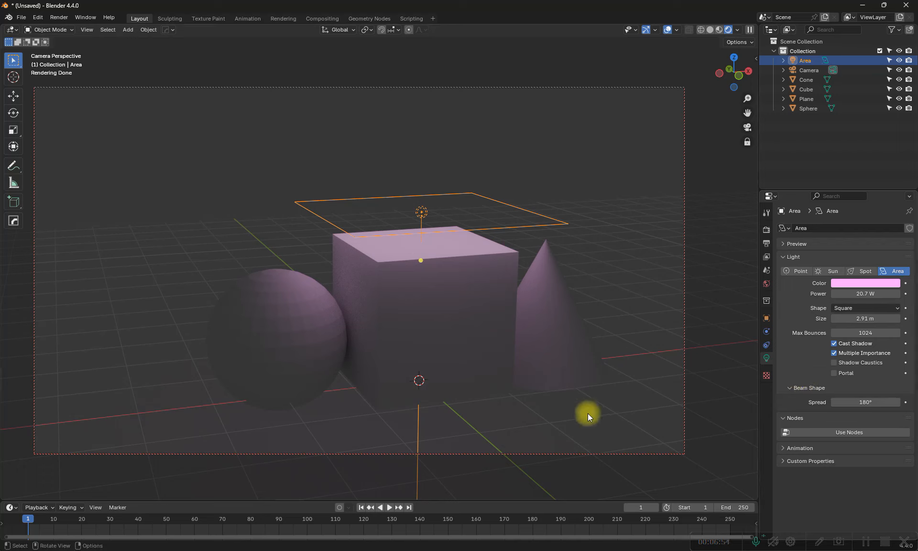
- Replace the pink Area light with a new default Area light raised about 3.29 m along Z
key("x")
left_click(474, 351)
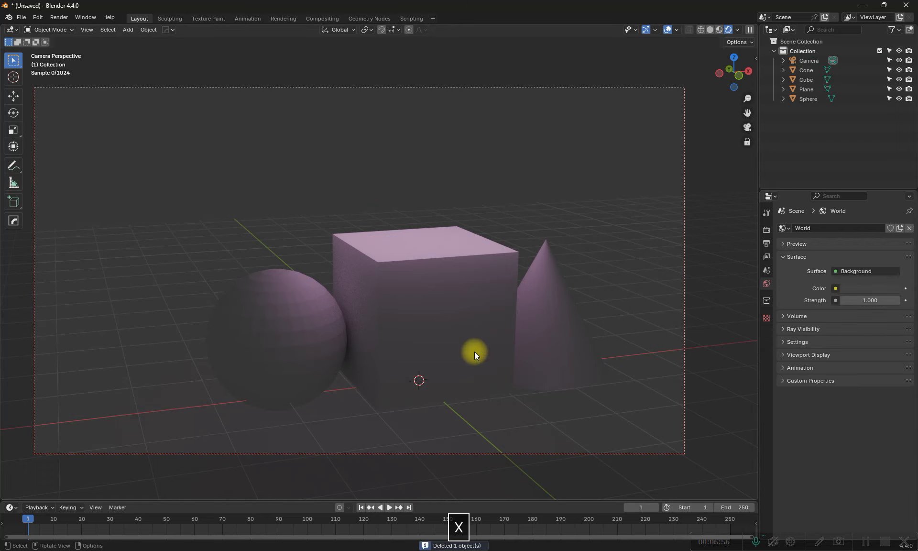
key("shift+a")
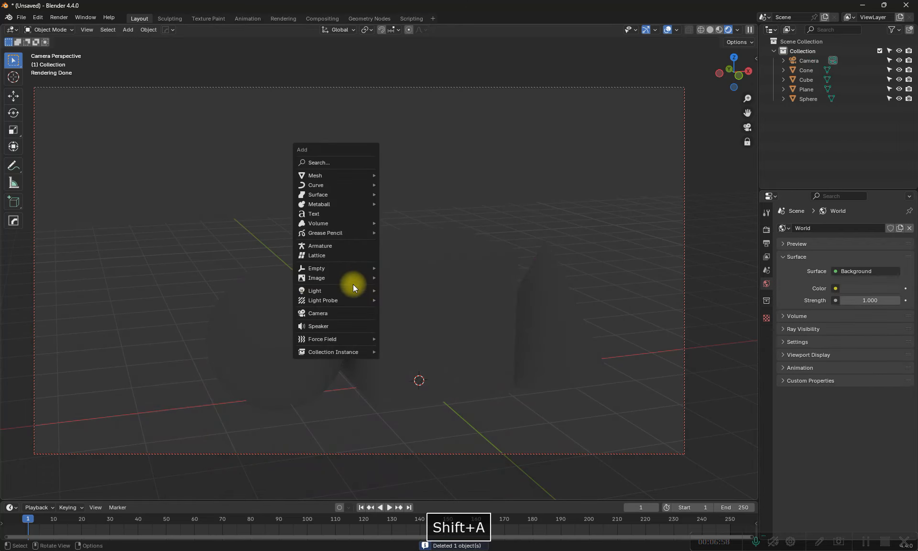
mouse_move(360, 269)
mouse_move(359, 289)
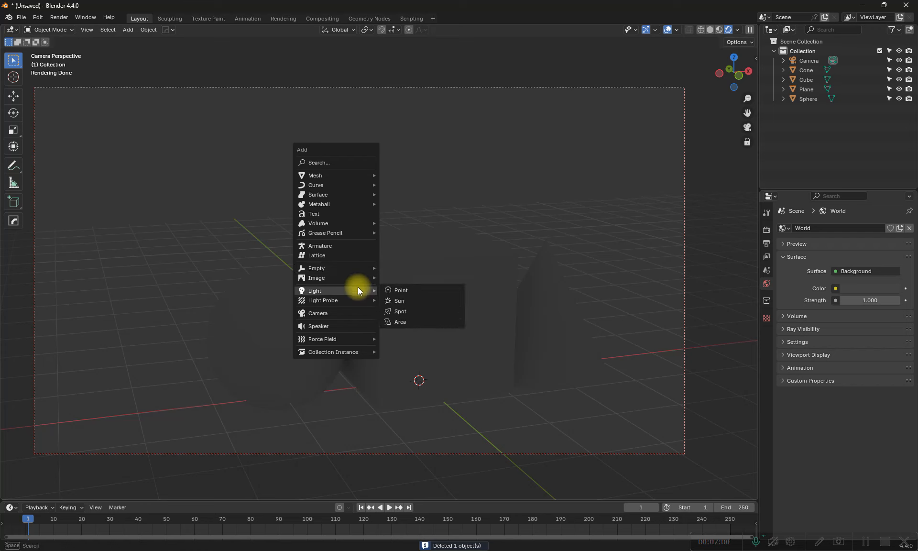
left_click(410, 321)
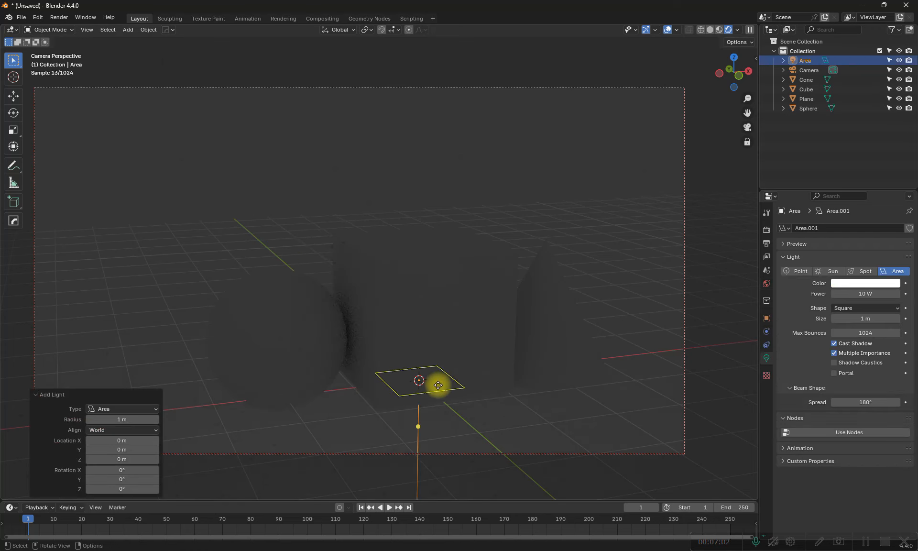
key("g")
key("z")
left_click(406, 169)
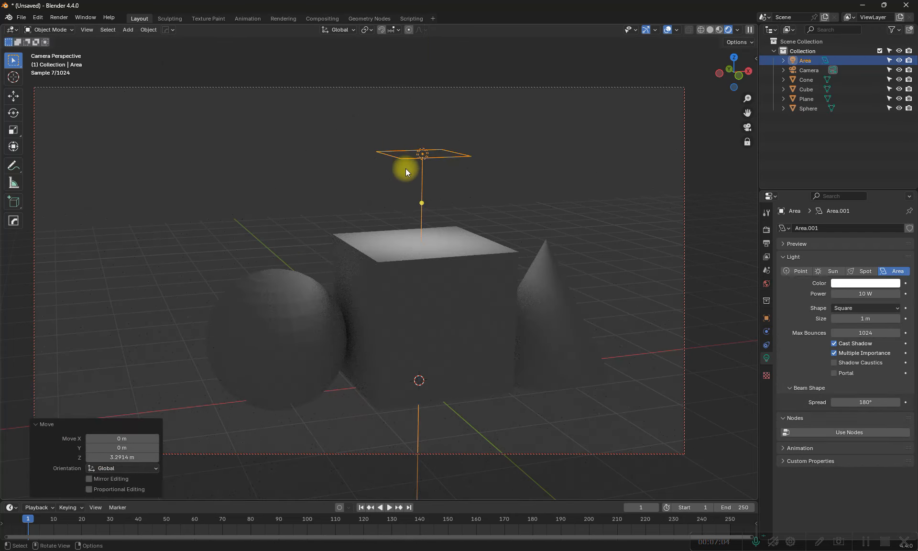
- Rotate the Area light about -56.3° around the global X axis and about 81.1° around the global Z axis
key("r")
key("x")
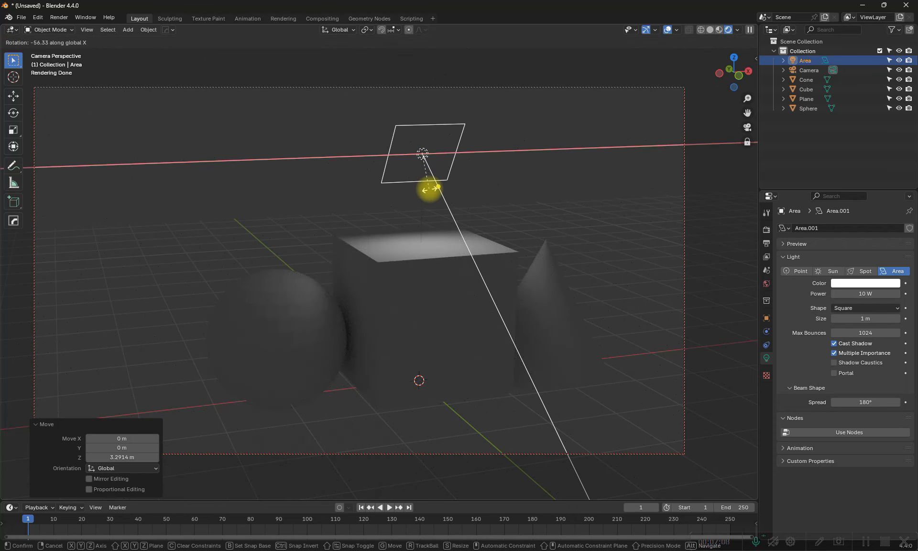
left_click(430, 190)
key("r")
key("z")
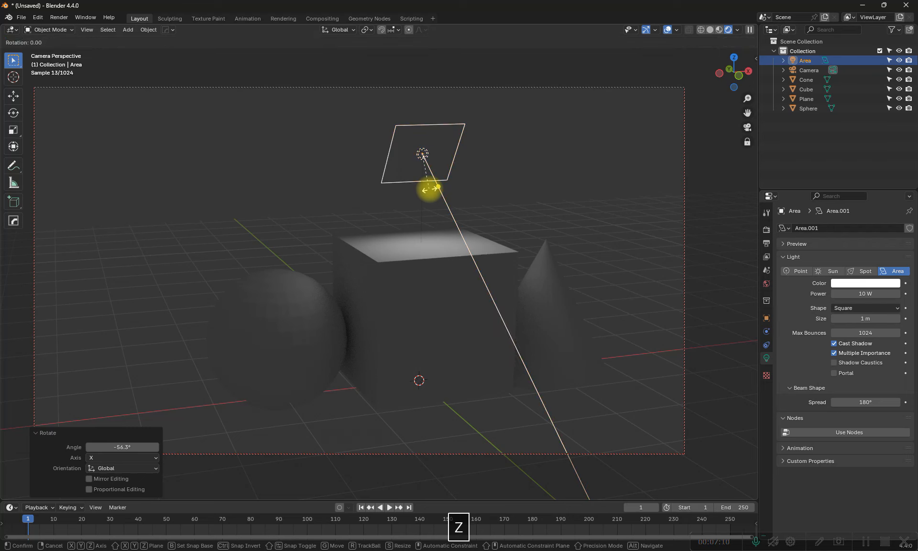
left_click(539, 150)
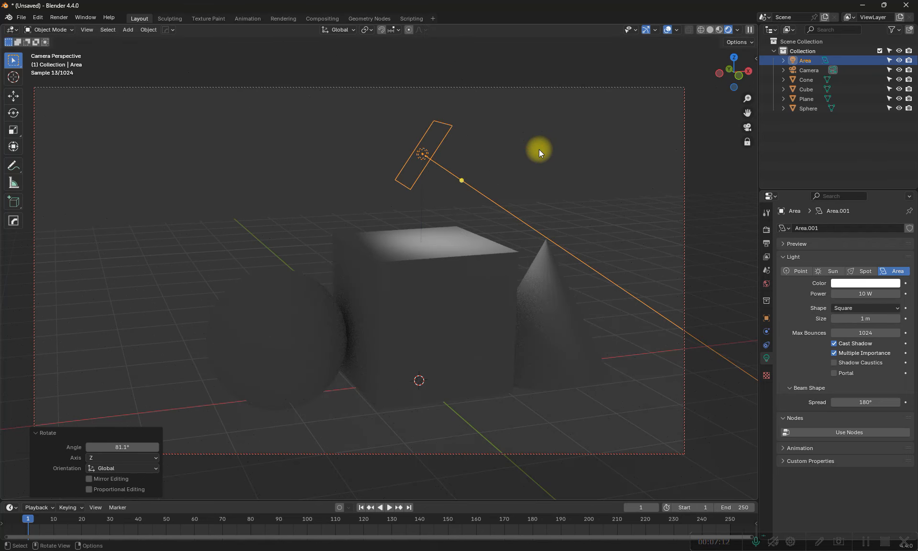
- Move the Area light about -3.61 m along the global X axis
key("g")
key("z")
key("x")
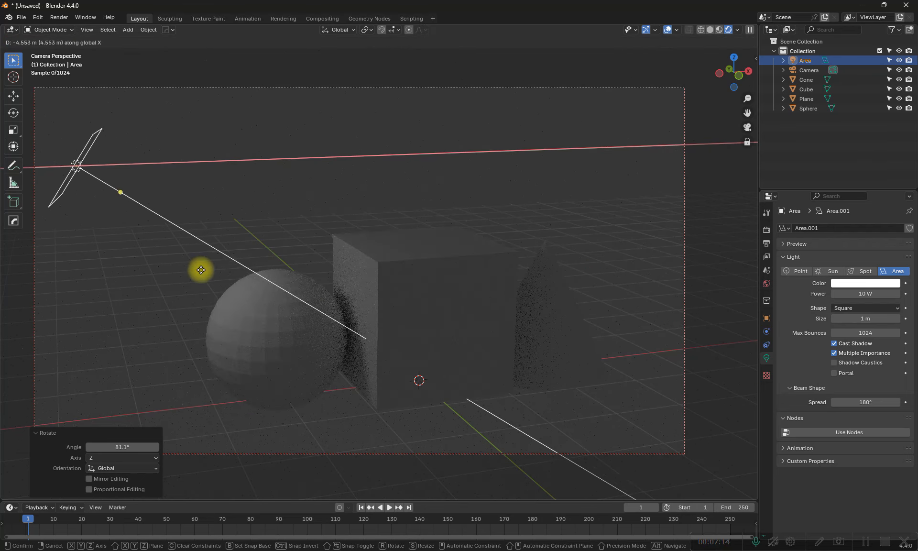
left_click(278, 262)
- Scale the Area light up by about 2.33 and set its power to 40.6 W
key("s")
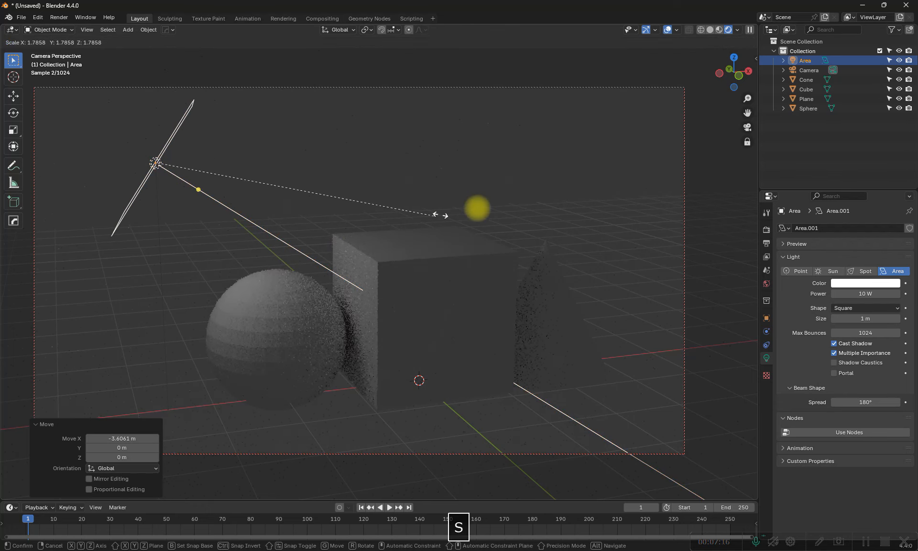
left_click(566, 200)
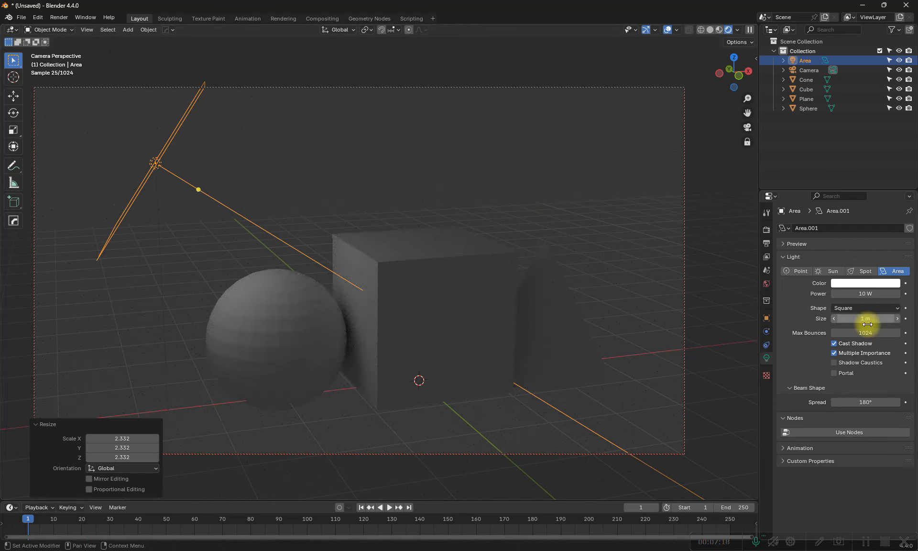
left_click_drag(870, 295, 889, 294)
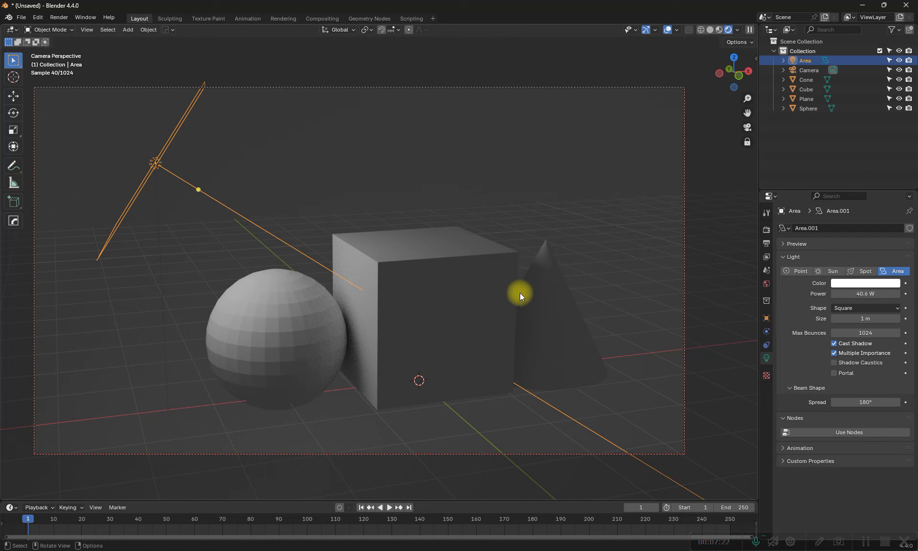
- Move the backdrop plane about -12.87 m along the global Y axis, toward the three objects
left_click(410, 150)
key("g")
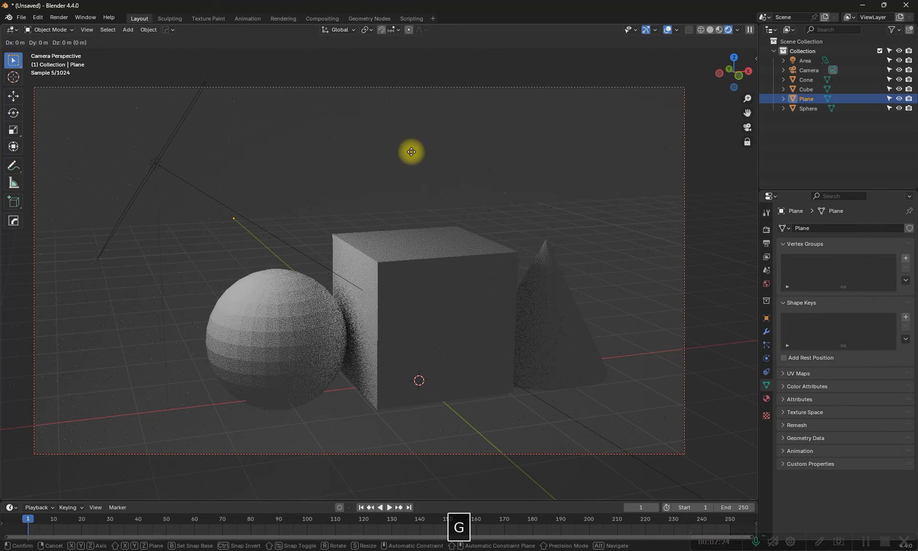
key("z")
key("y")
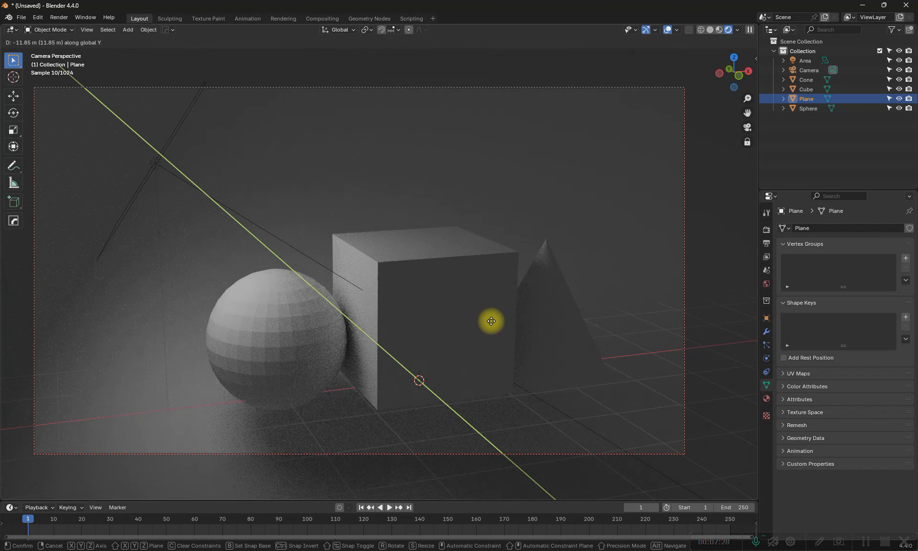
left_click(496, 351)
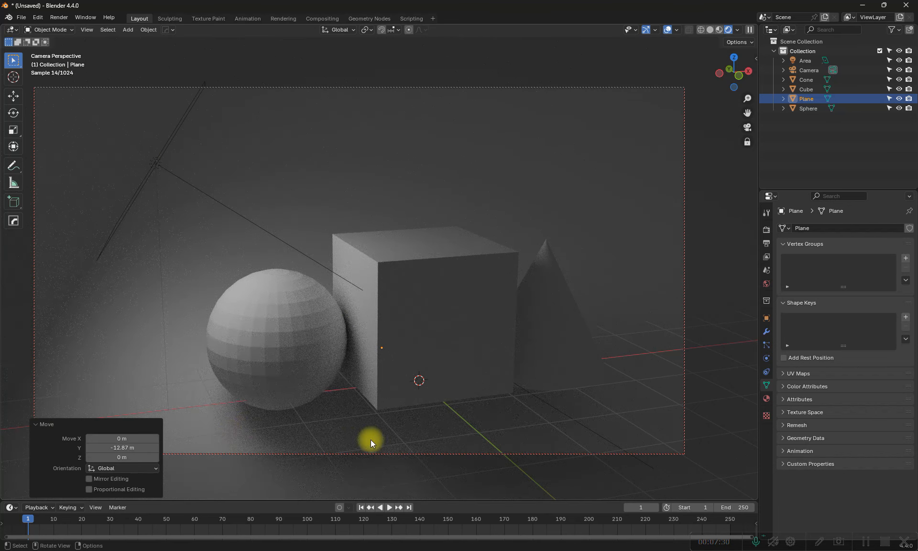
- Rotate the backdrop plane -11° around the global X axis and lower it slightly along Z
key("r")
key("x")
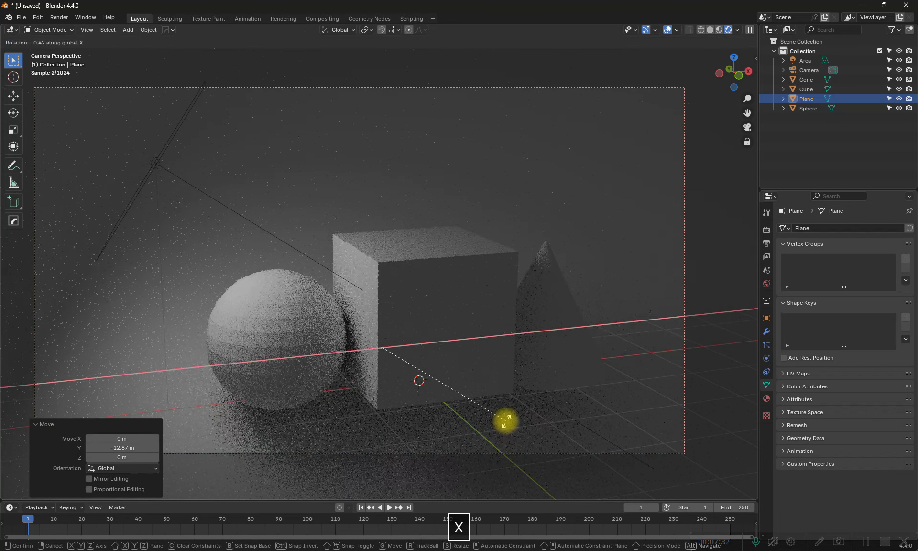
left_click(512, 395)
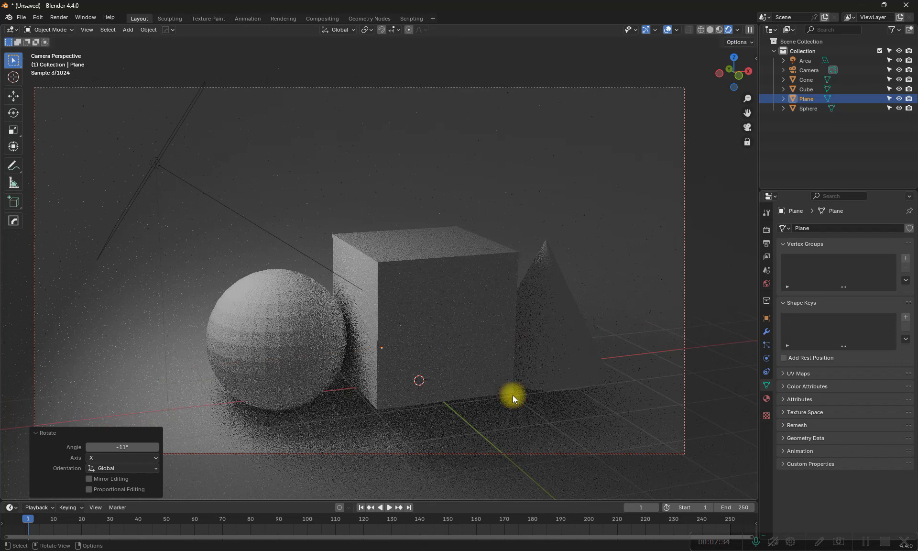
key("g")
key("z")
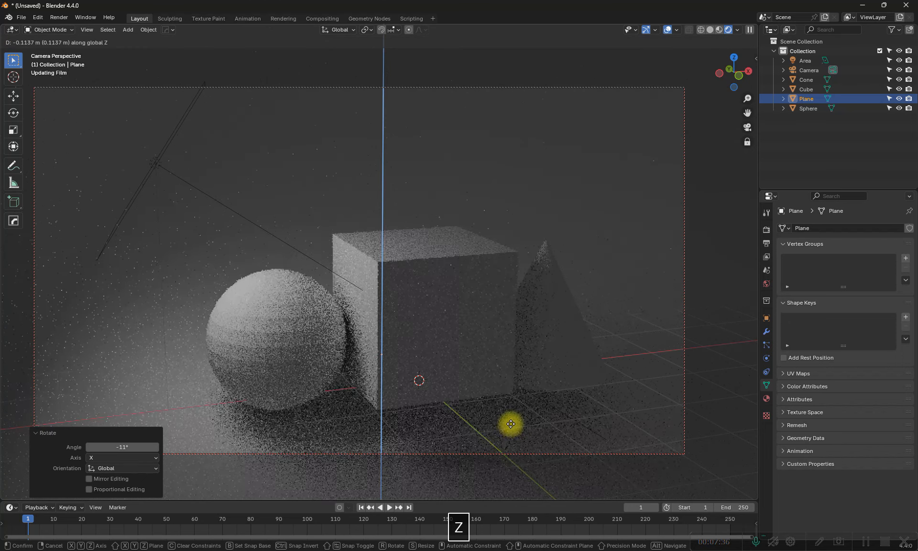
left_click(506, 428)
- Select the Area light again and adjust its power
left_click(156, 165)
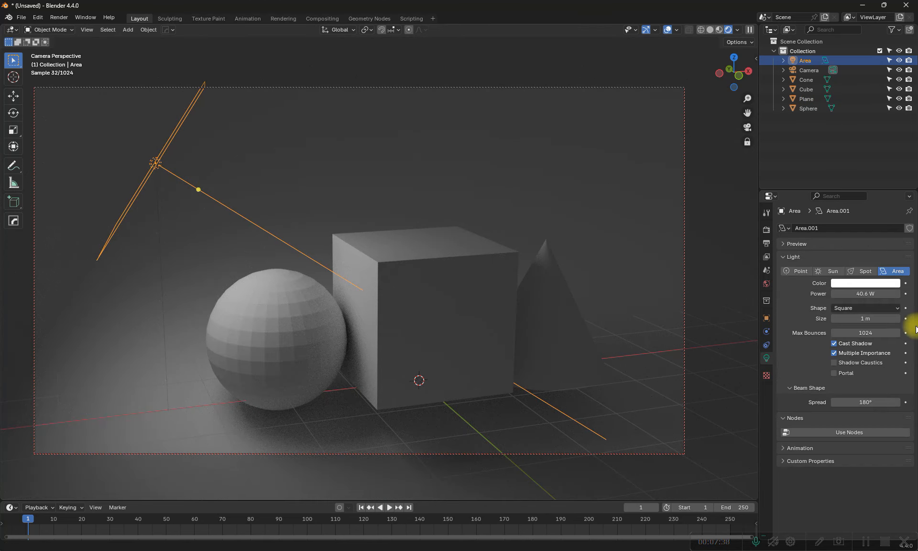
left_click_drag(861, 295, 343, 385)
- Add a Bevel modifier to the cube
left_click(430, 298)
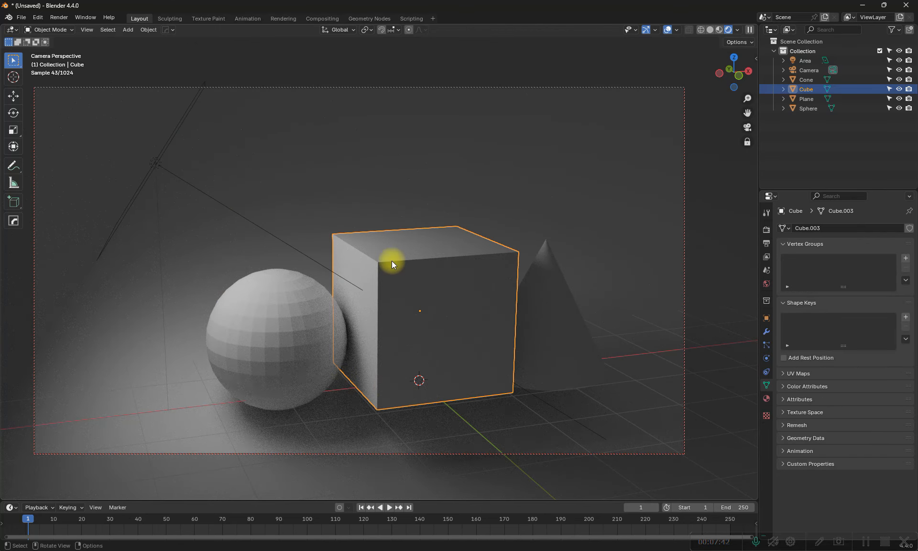
left_click(766, 332)
left_click(815, 229)
left_click(816, 227)
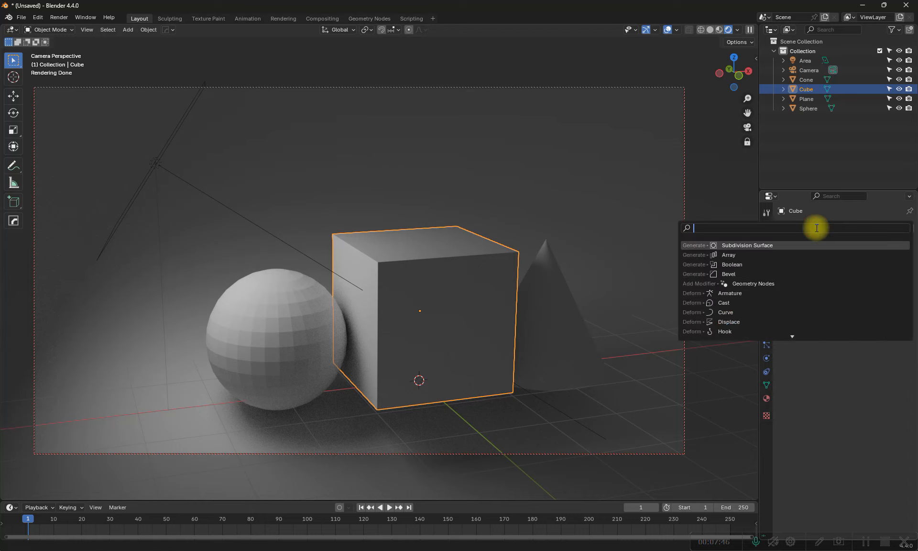
type("bevel")
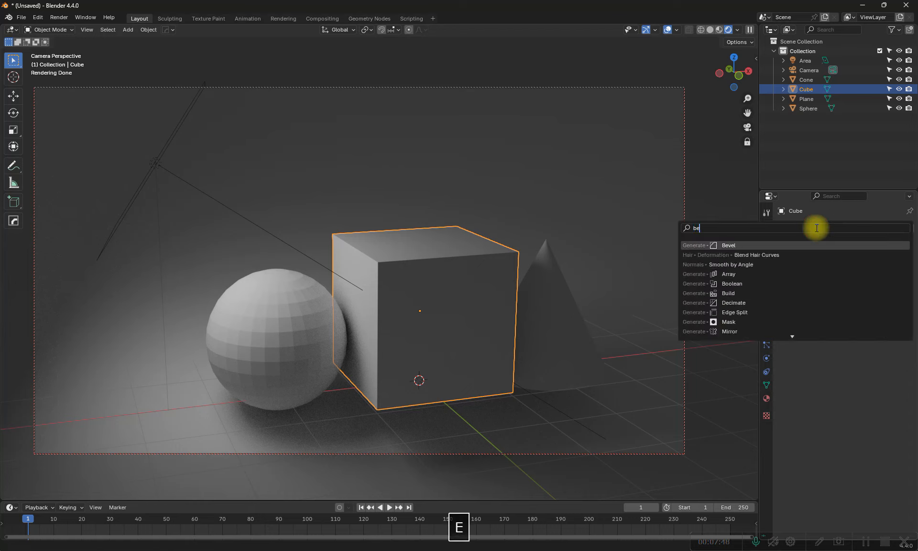
left_click(785, 246)
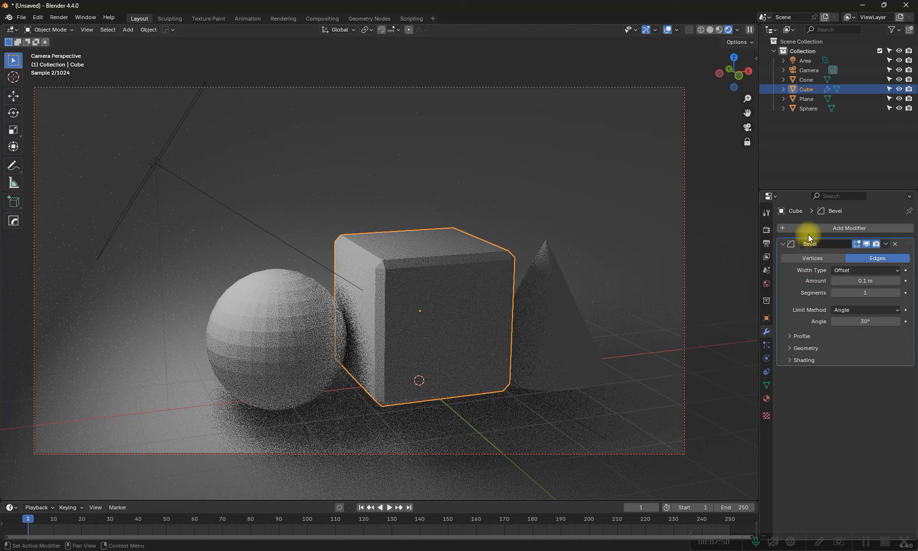
- Set the cube's bevel to an amount of 0.17 m with 3 segments
left_click(899, 293)
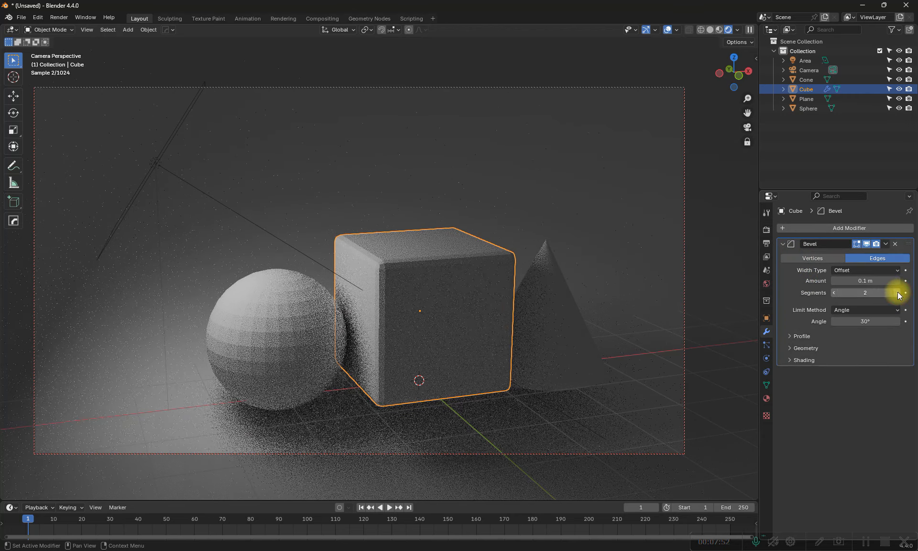
left_click_drag(853, 281, 129, 287)
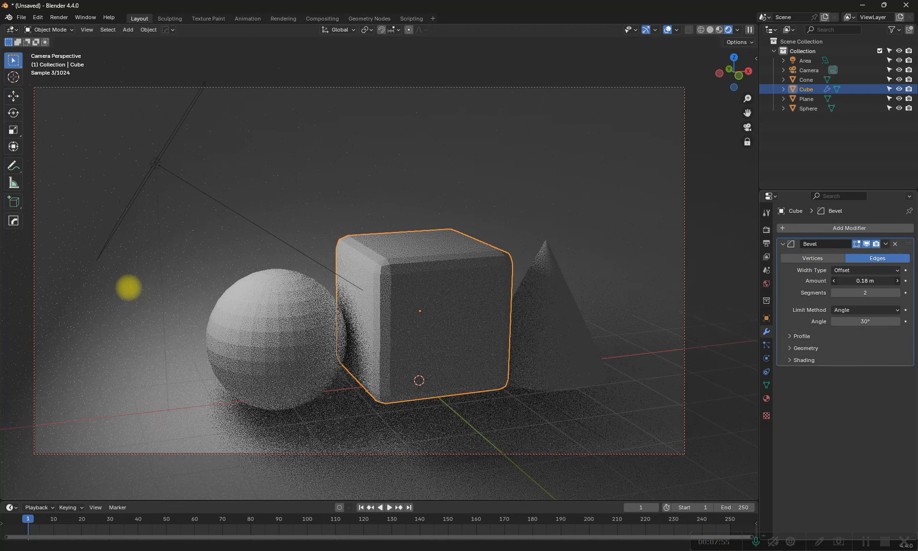
left_click(898, 292)
- Apply Shade Auto Smooth to the cube and to the sphere
right_click(403, 280)
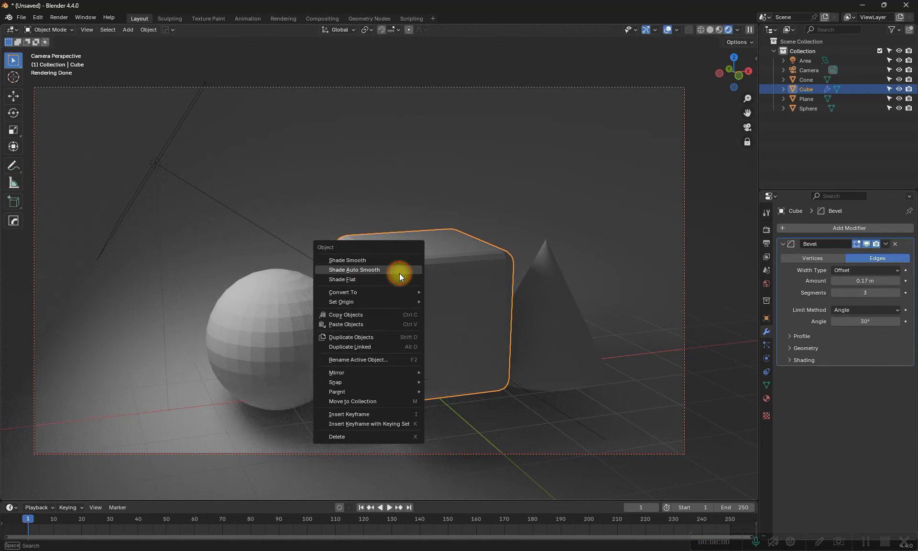
left_click(401, 271)
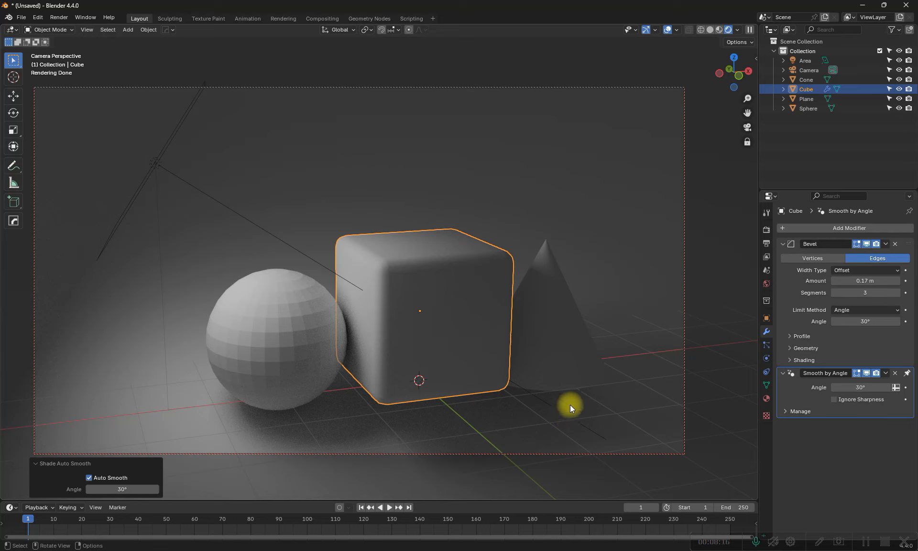
left_click(291, 327)
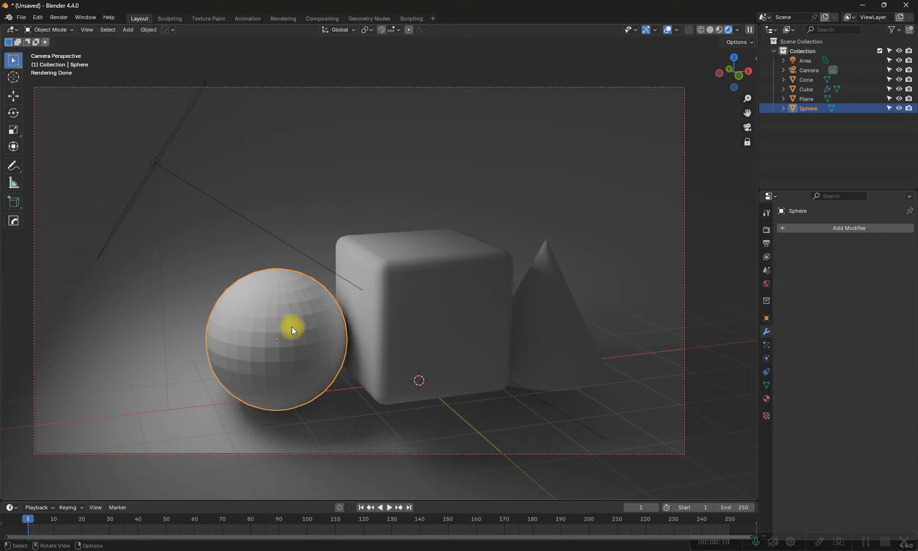
right_click(291, 326)
left_click(292, 326)
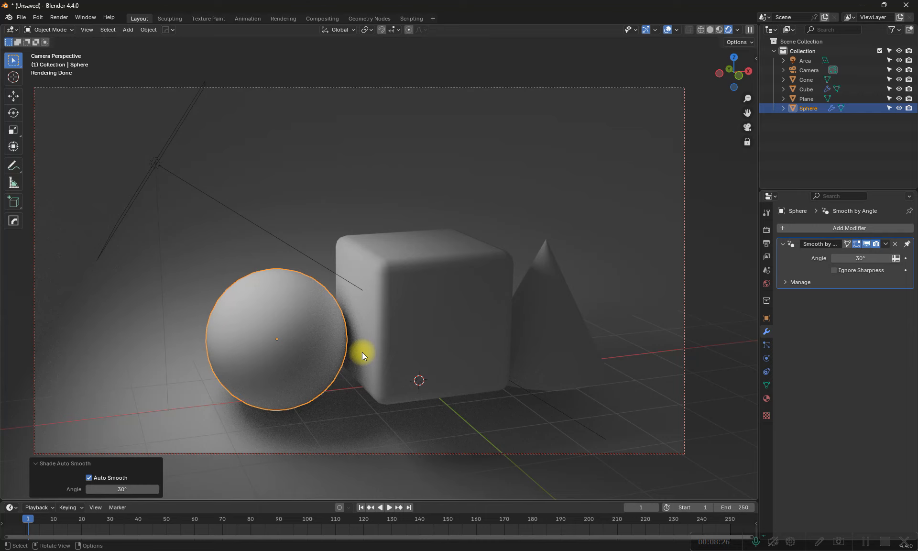
- Create a new material on the sphere with a teal green base color
left_click(283, 335)
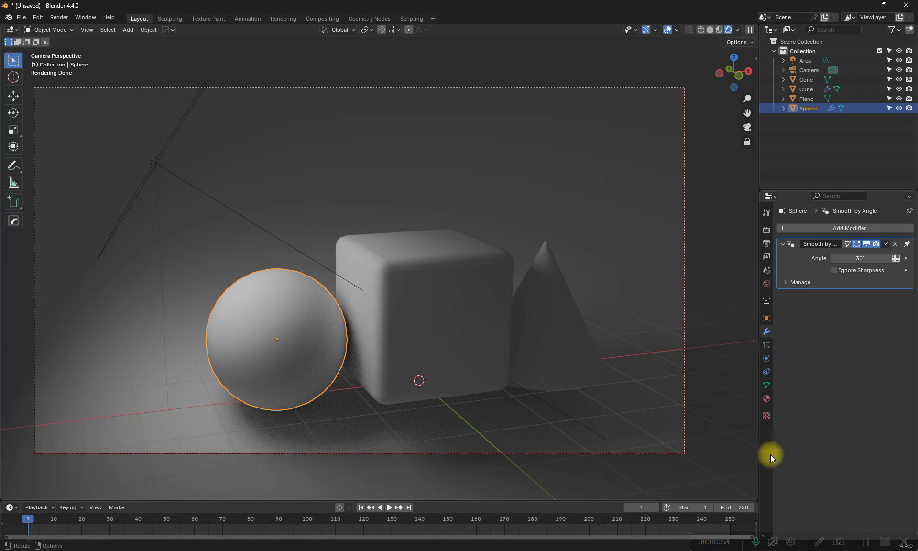
left_click(768, 400)
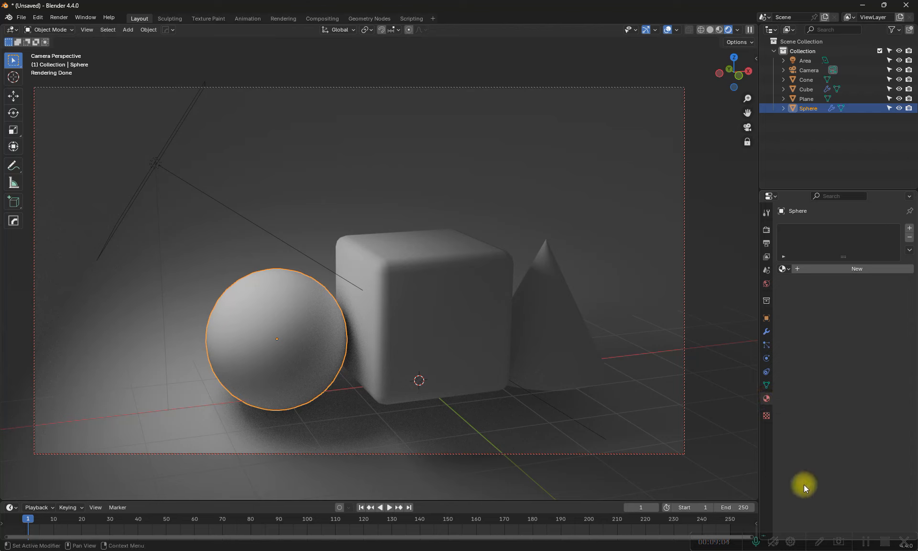
left_click(813, 268)
left_click(861, 328)
mouse_move(846, 258)
left_mouse_down()
mouse_move(849, 214)
mouse_move(832, 180)
left_mouse_up()
- Create a new material on the cube with a saturated pink base color
left_click(439, 332)
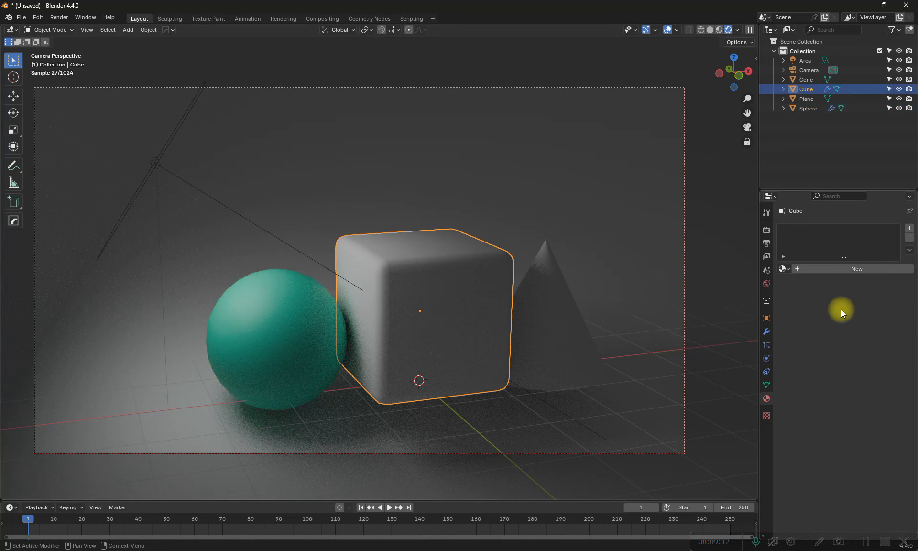
left_click(845, 270)
left_click(860, 328)
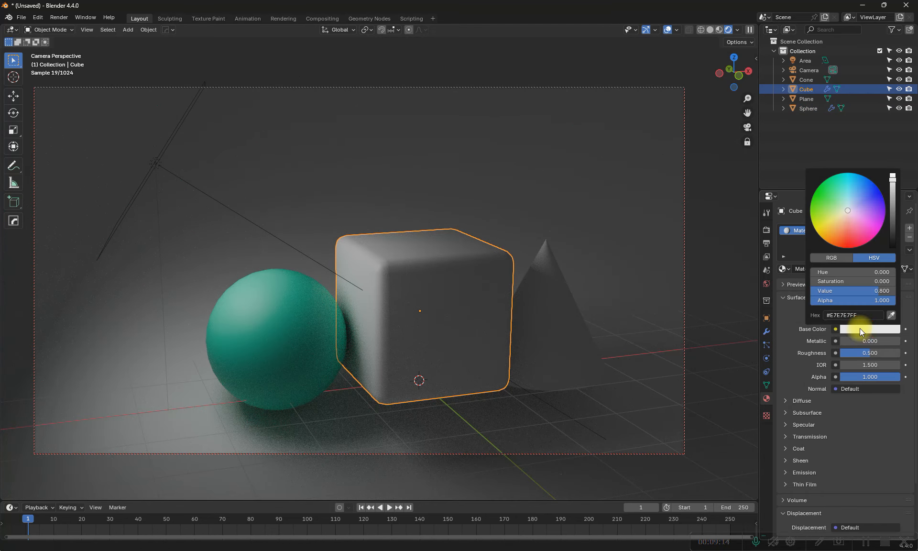
left_click_drag(859, 217, 873, 234)
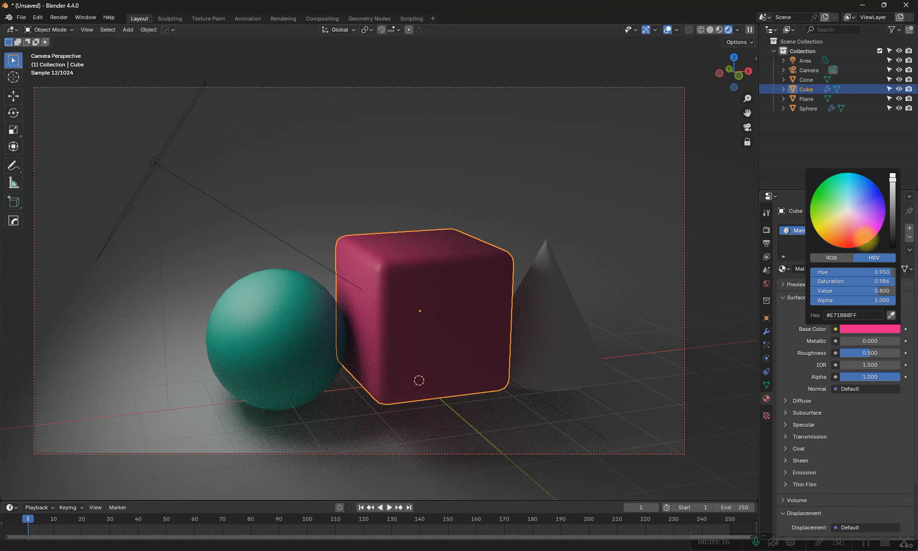
left_click(483, 321)
- Create a new material on the cone with an orange base color
left_click(541, 315)
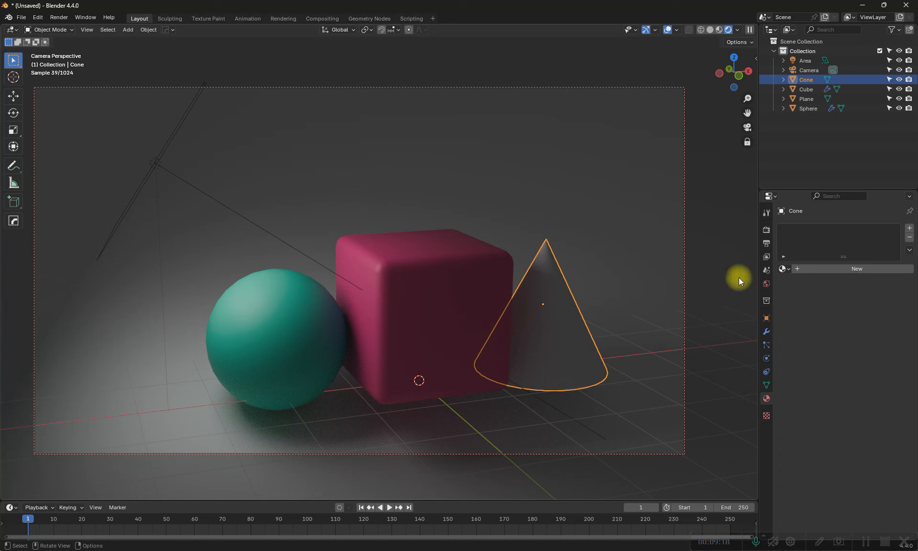
left_click(841, 269)
left_click(868, 329)
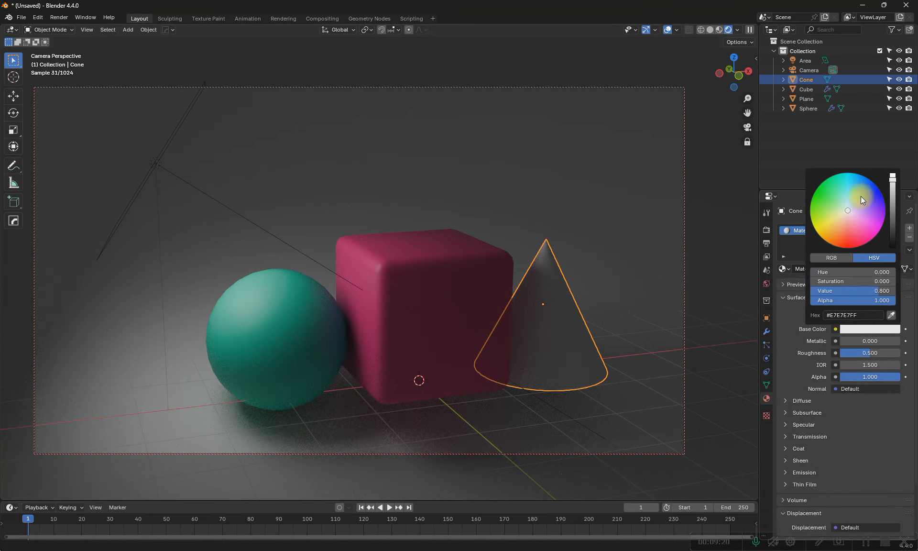
left_click_drag(861, 196, 809, 246)
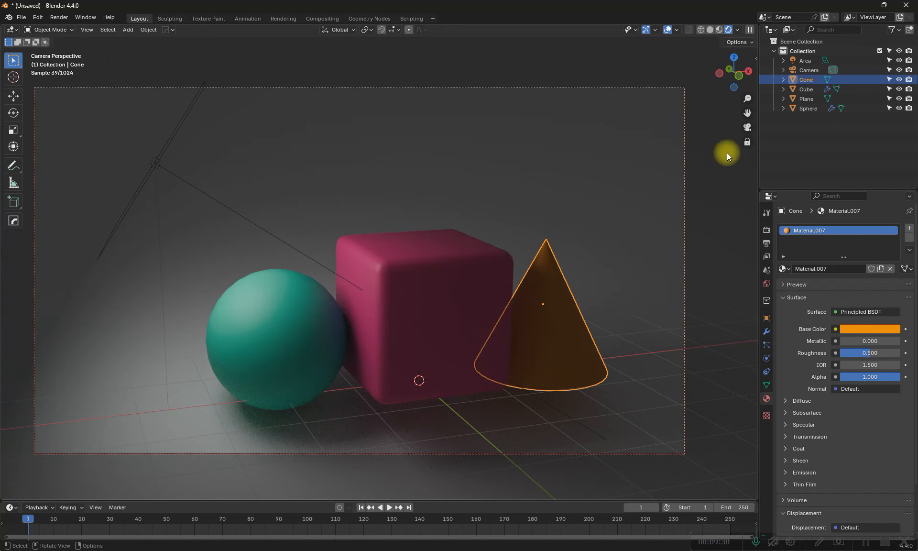
- Set the roughness of the cube's pink material to 0 and of the cone's orange material to 1
scroll(541, 268, "up", 1)
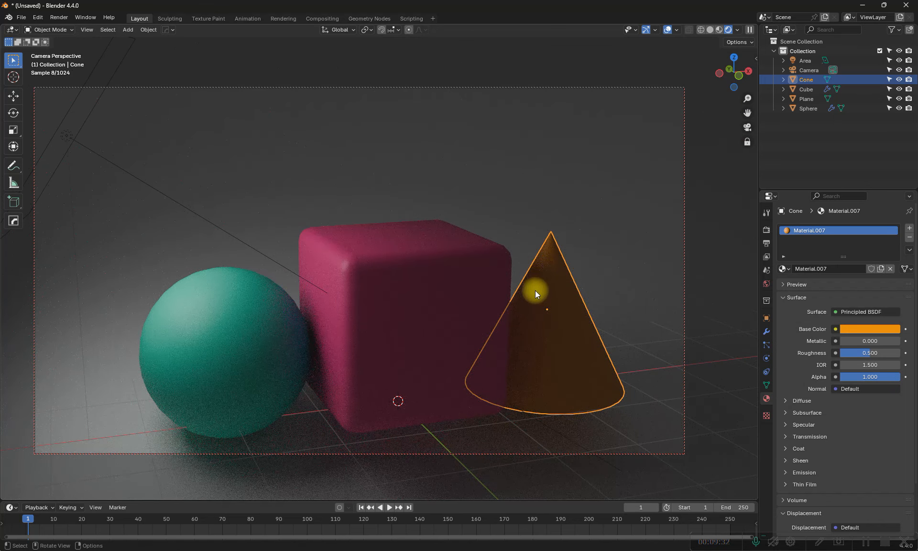
middle_click_drag(535, 288, 541, 249, "shift")
middle_click_drag(552, 292, 548, 290)
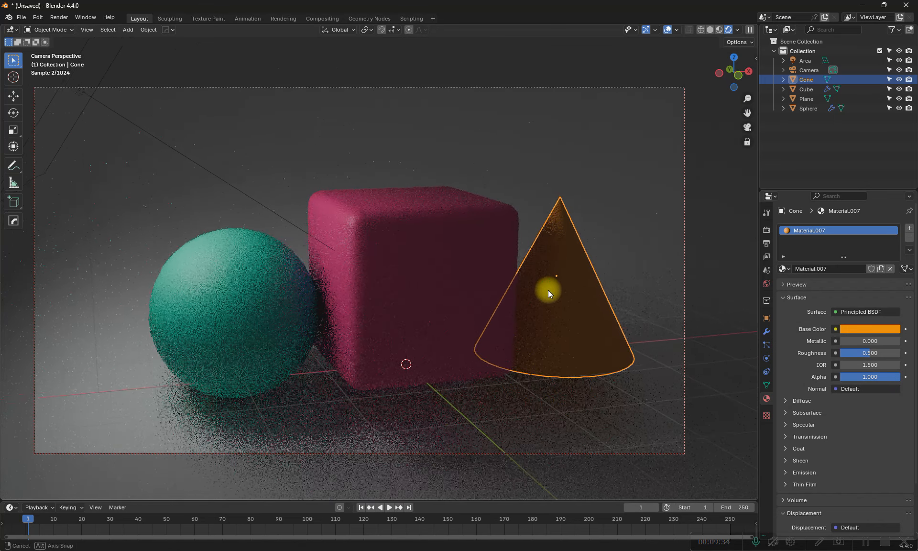
left_click(463, 287)
left_click_drag(874, 352, 752, 354)
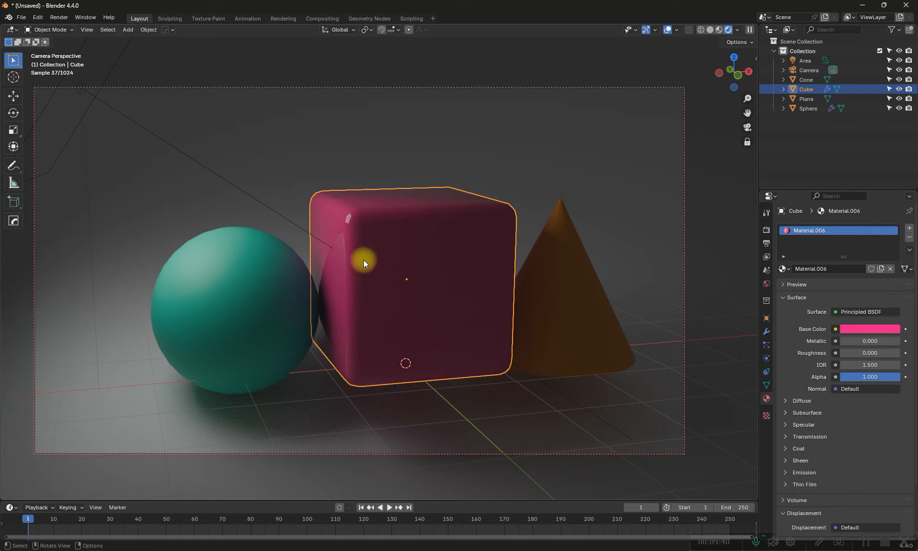
left_click(599, 314)
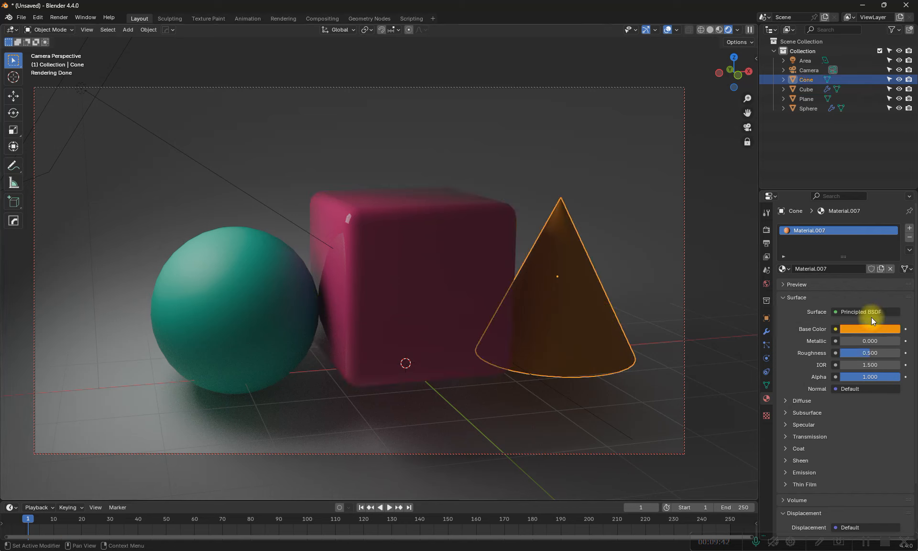
left_click_drag(860, 351, 897, 352)
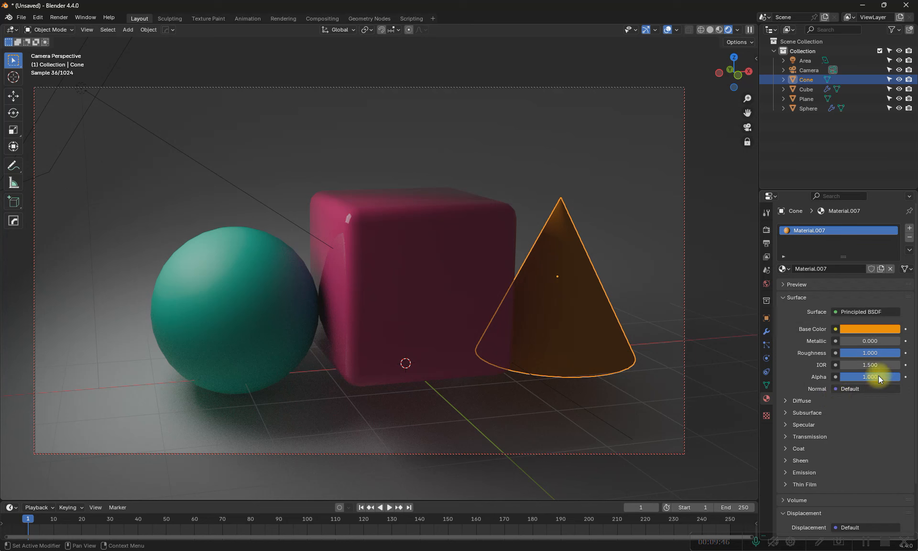
- Make the sphere's teal material partly transparent with an alpha of about 0.433
left_click(273, 314)
left_click_drag(896, 377, 862, 376)
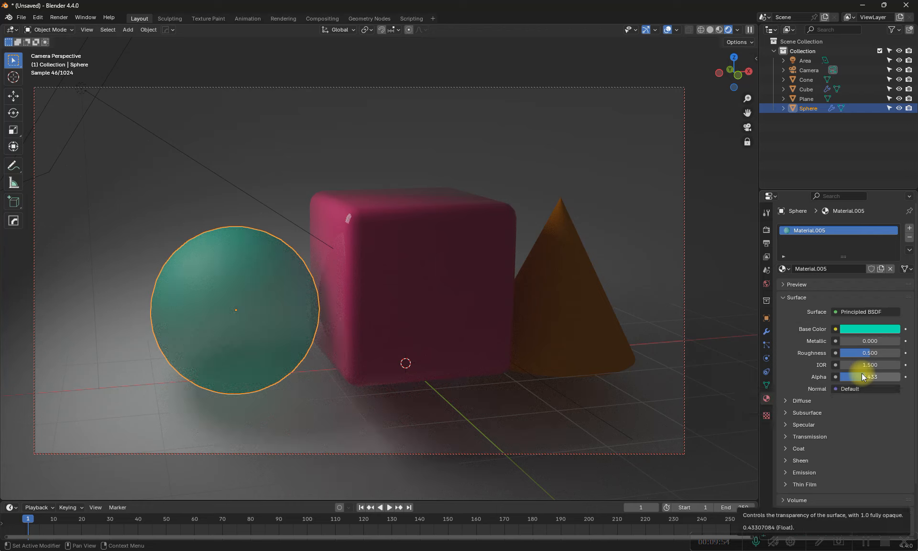
- Try roughness values of about 0.52 and 1 on the cube's pink material, and return it to 0
left_click(401, 298)
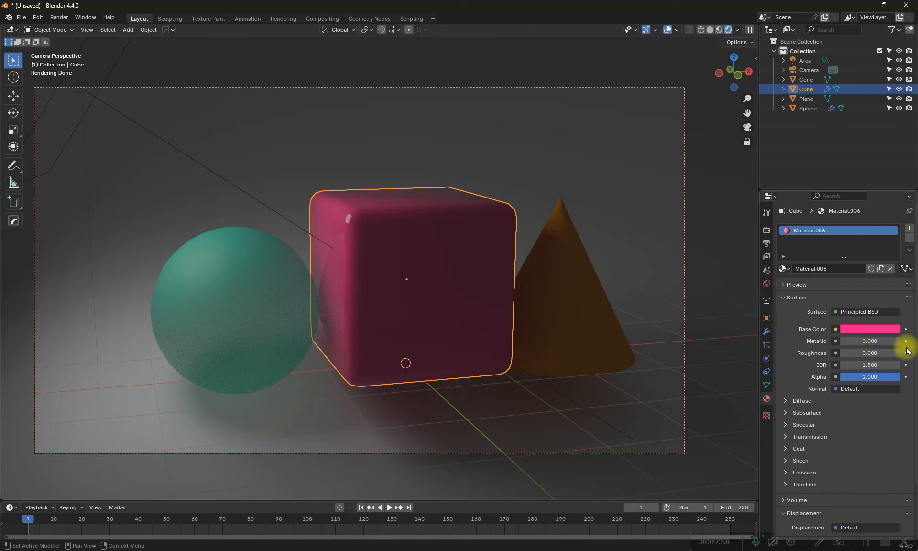
left_click_drag(849, 354, 871, 353)
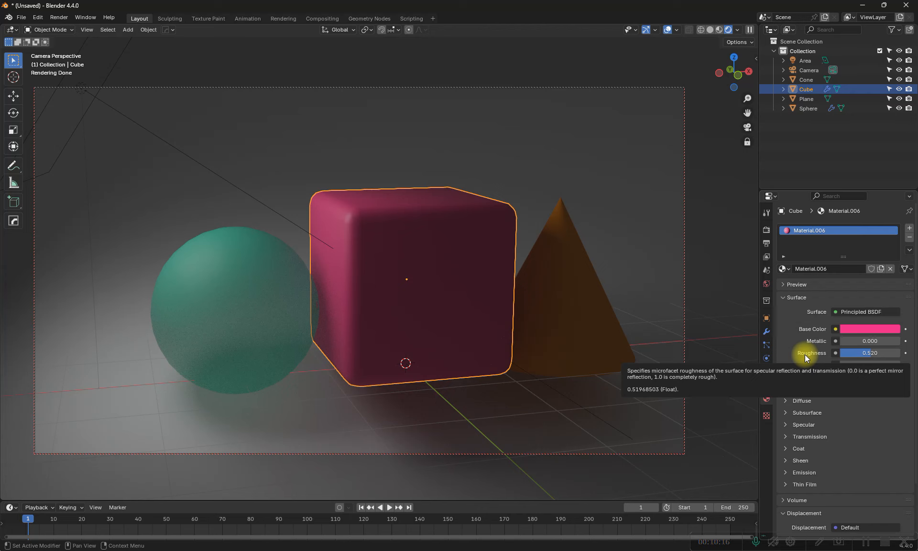
left_click_drag(875, 355, 808, 360)
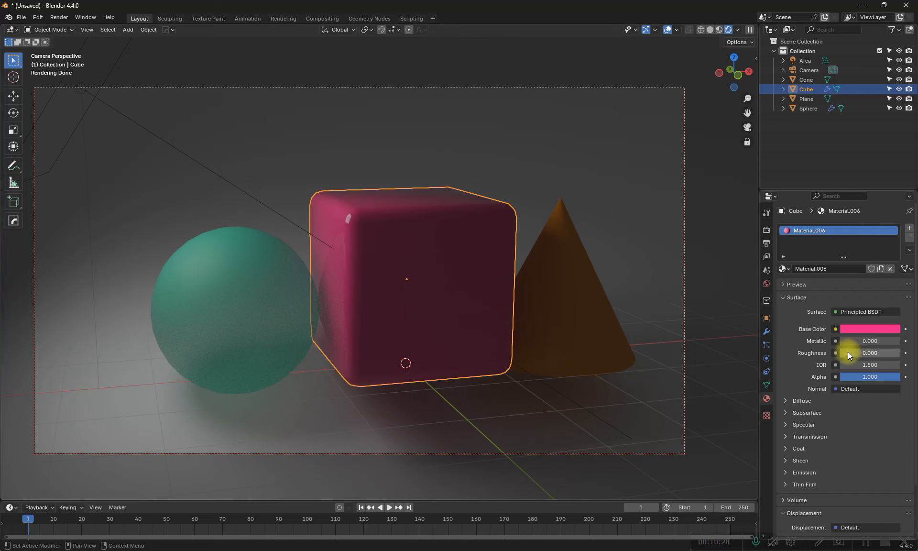
left_click_drag(848, 353, 899, 352)
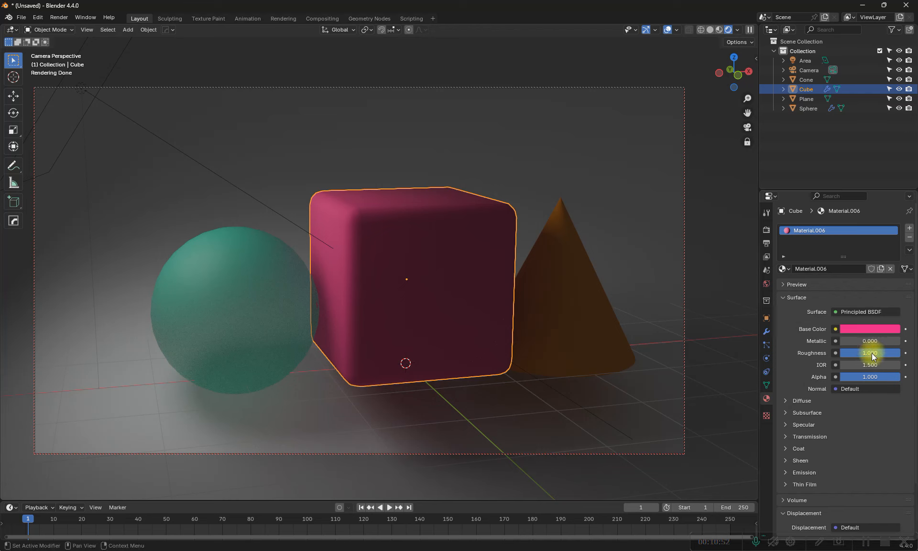
left_click_drag(872, 353, 834, 352)
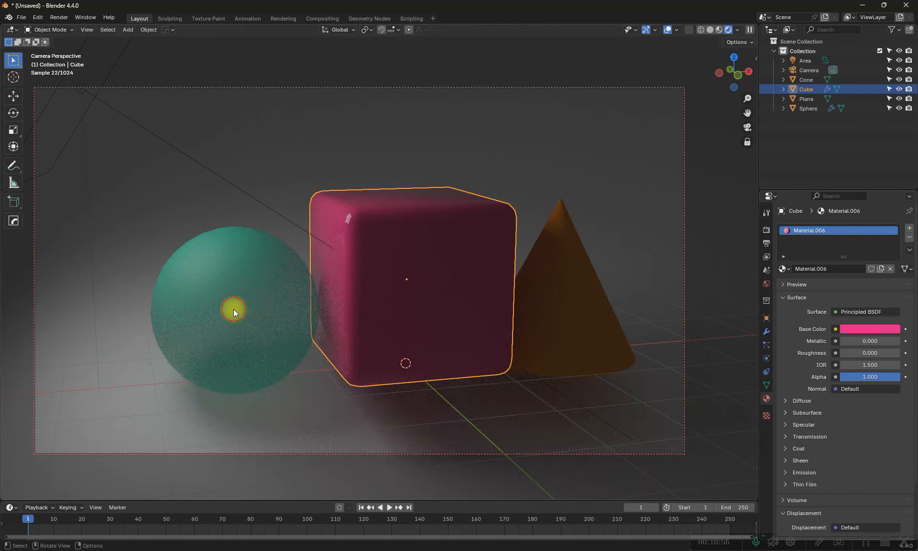
- Make the sphere's teal material fully opaque with an alpha of 1 and fully metallic with a metallic value of 1
left_click(234, 312)
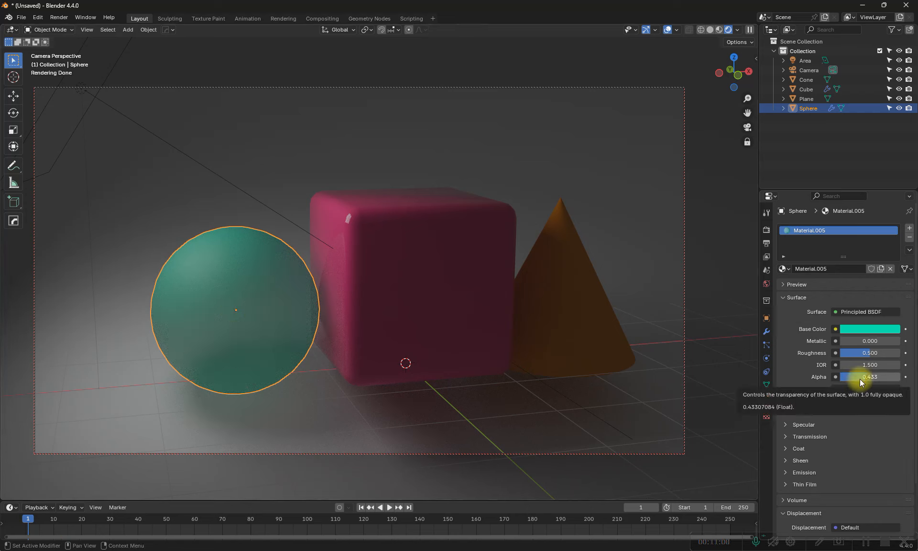
left_click_drag(859, 380, 901, 380)
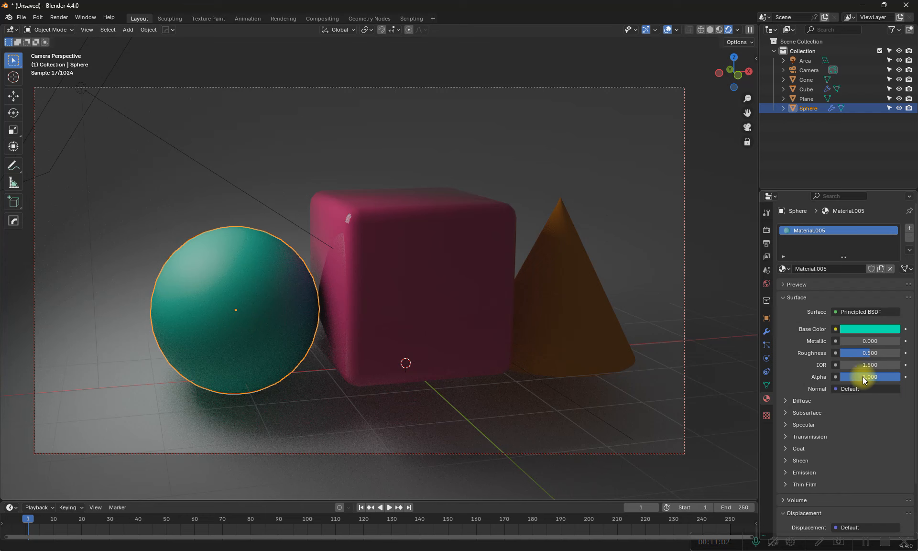
mouse_move(851, 343)
left_mouse_down()
mouse_move(138, 340)
mouse_move(210, 365)
mouse_move(864, 342)
left_mouse_up()
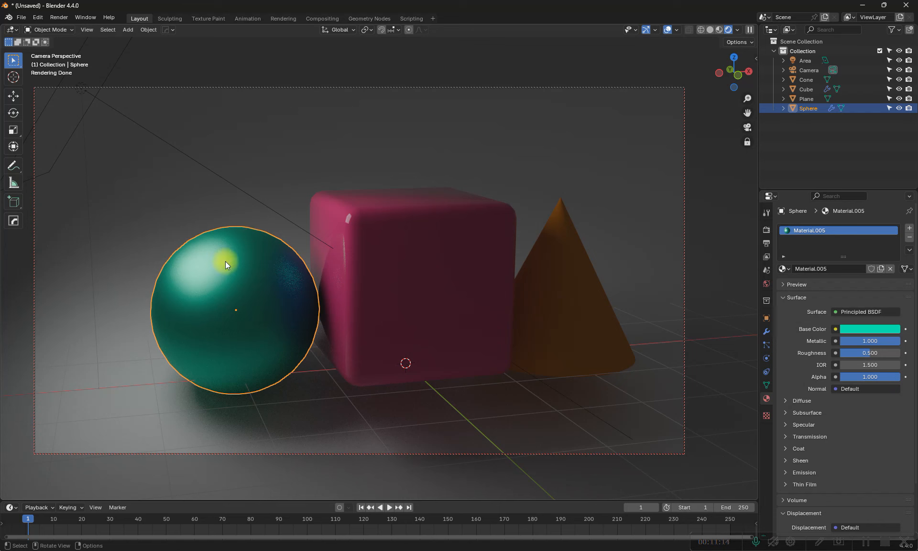
- Change the sphere's base color to a pale light blue and reveal the material's Diffuse settings
left_click(879, 328)
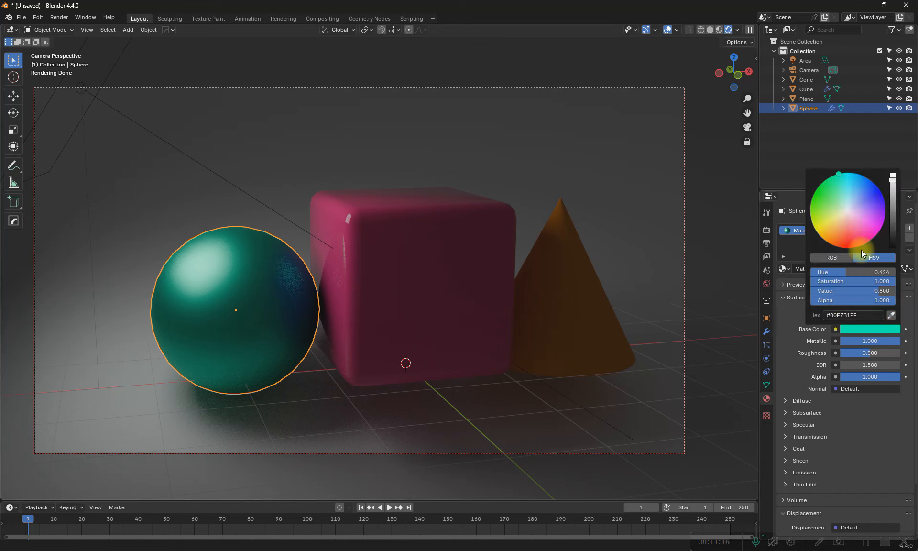
left_click_drag(842, 179, 848, 202)
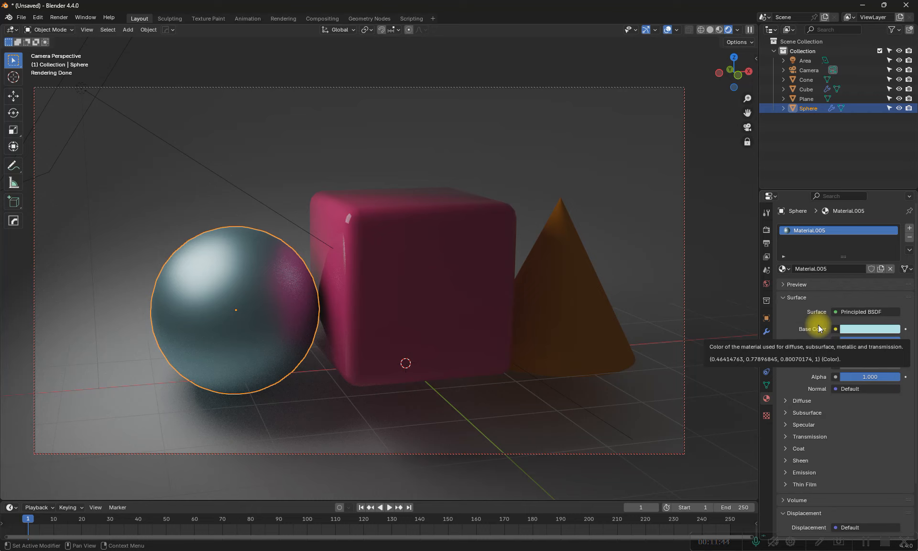
left_click(786, 402)
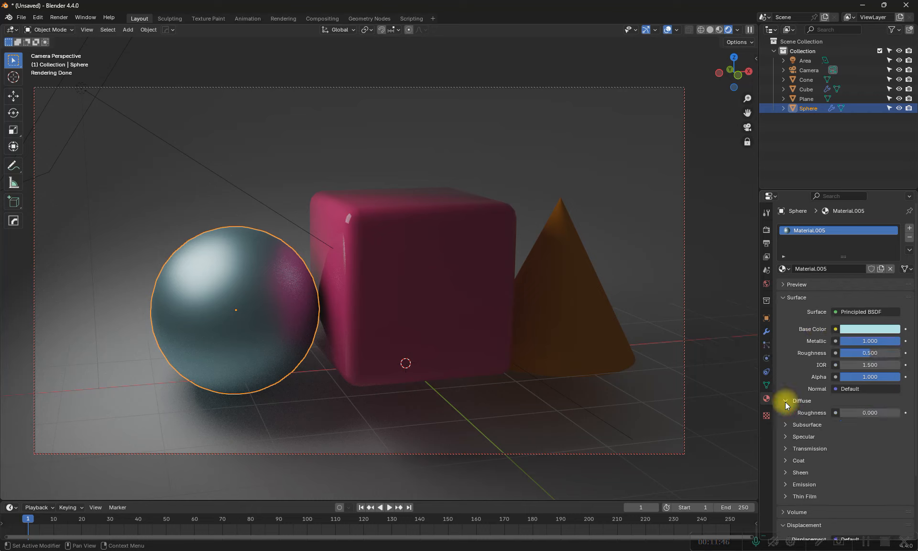